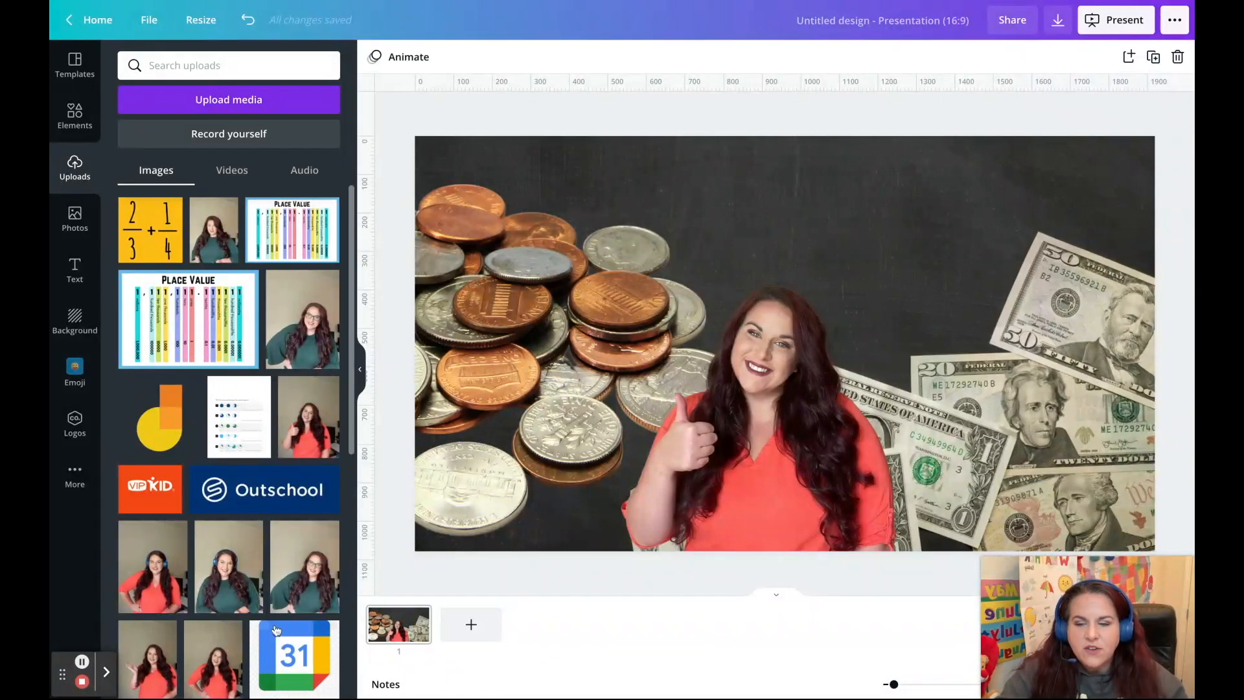
scroll(243, 609, down, 6)
scroll(243, 609, up, 2)
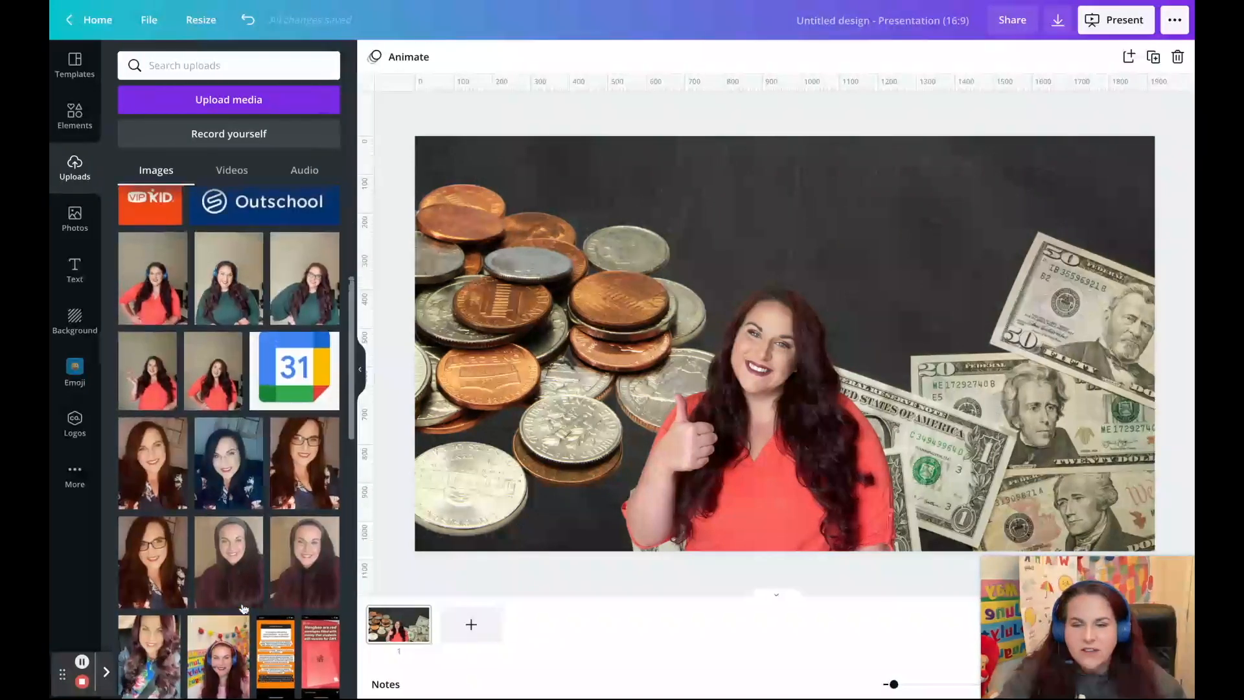
click(309, 484)
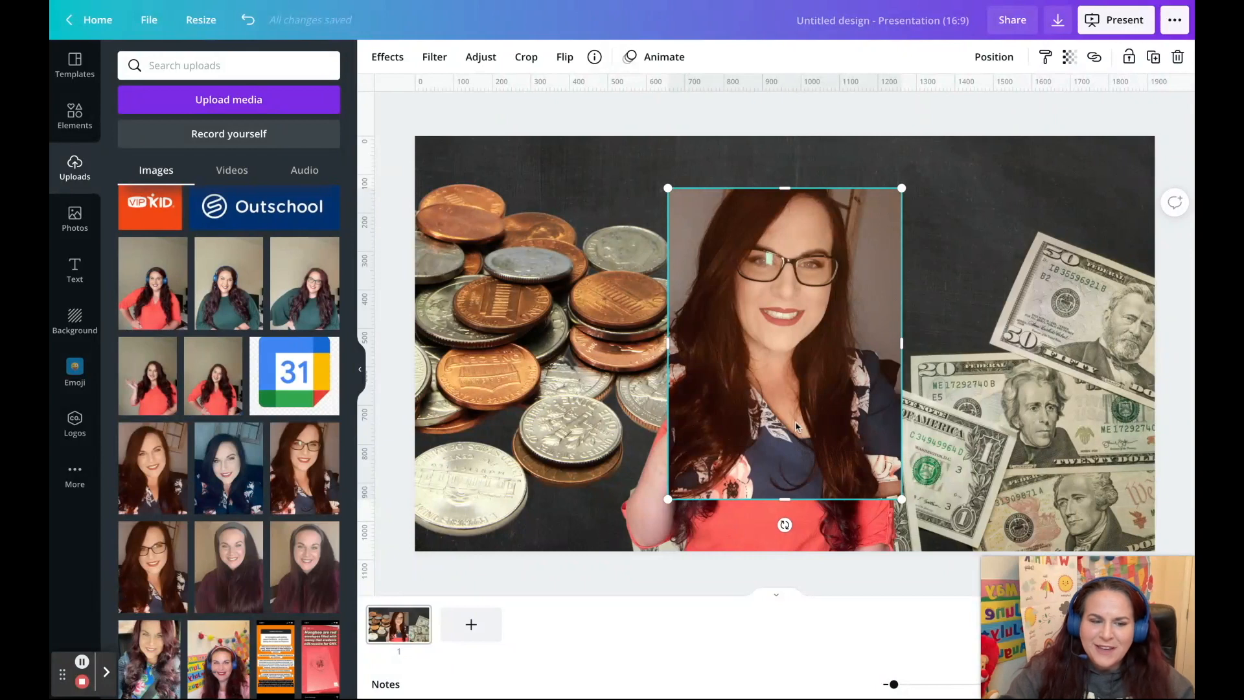
key(Delete)
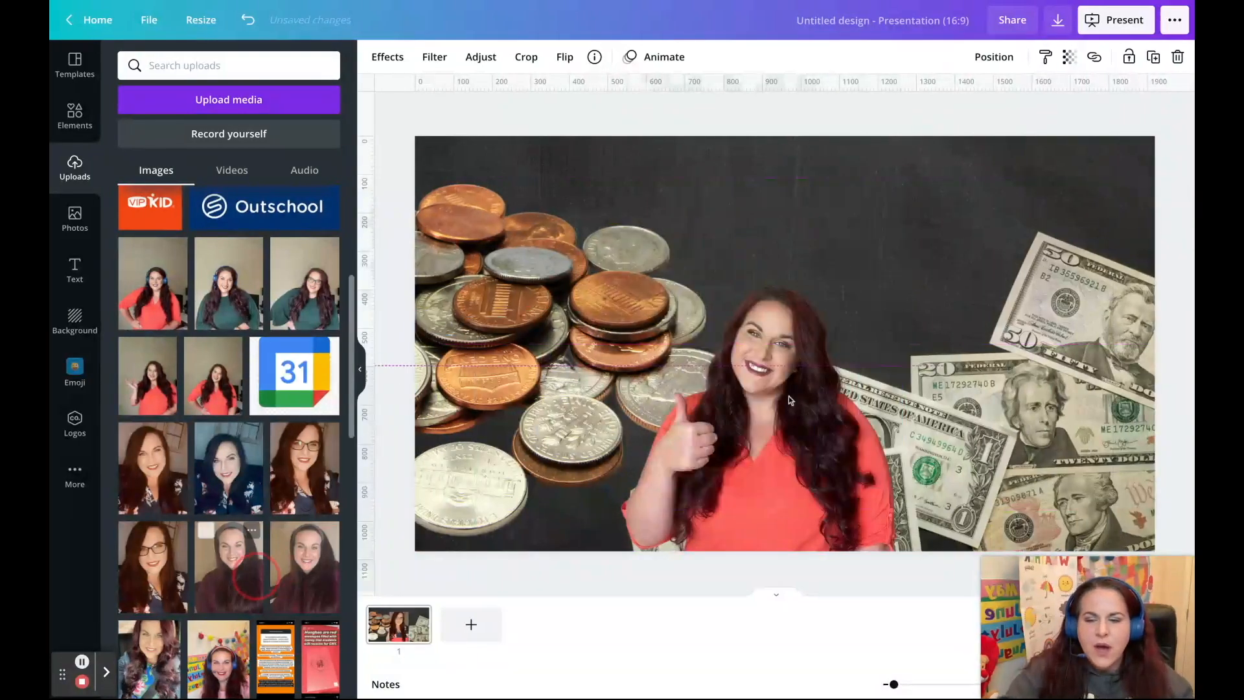
scroll(195, 571, up, 5)
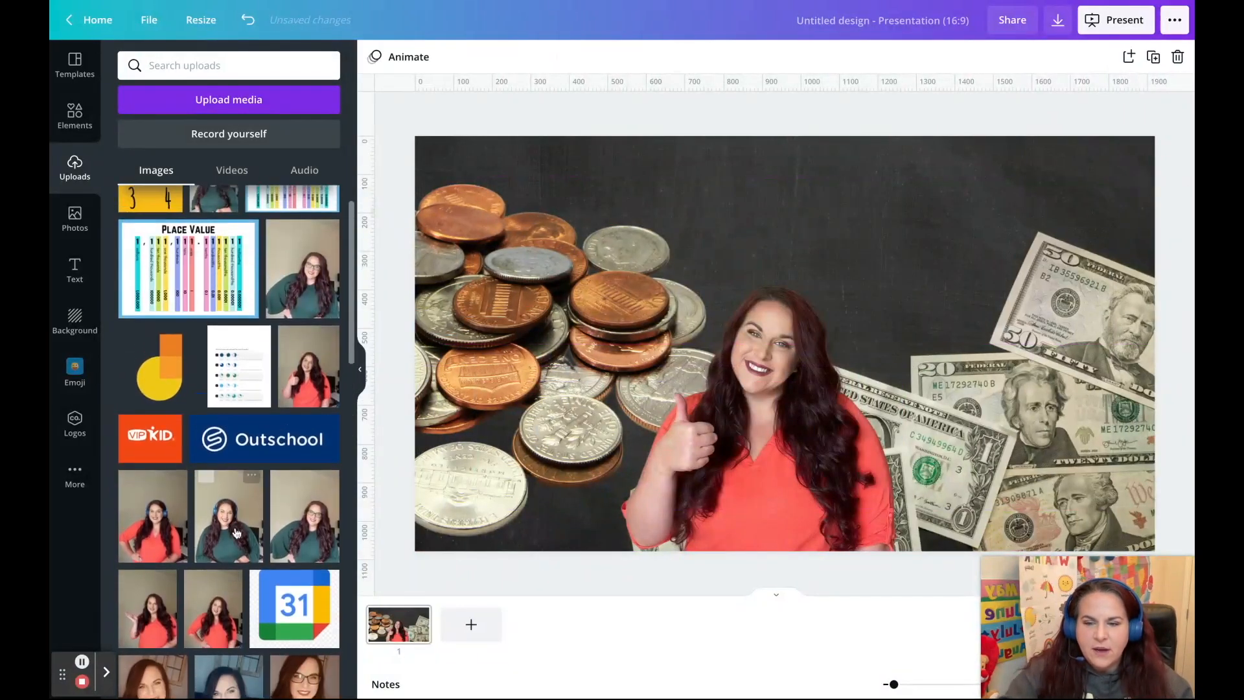
click(229, 528)
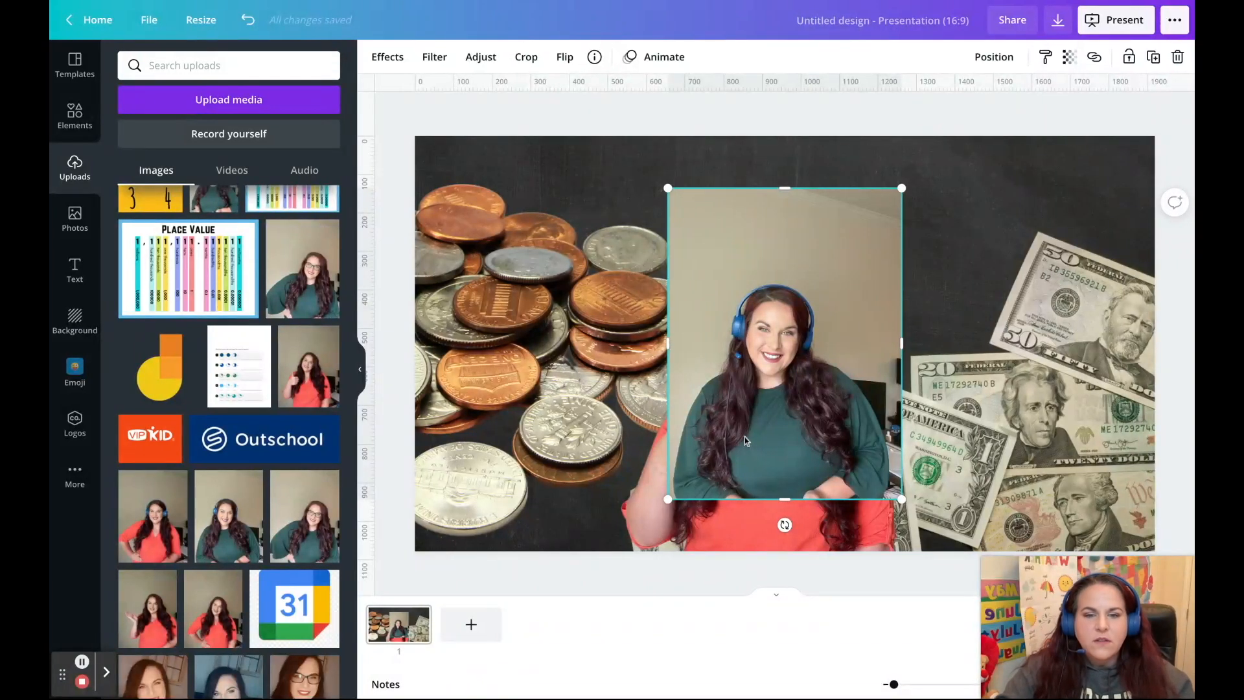
drag(753, 437, 88, 689)
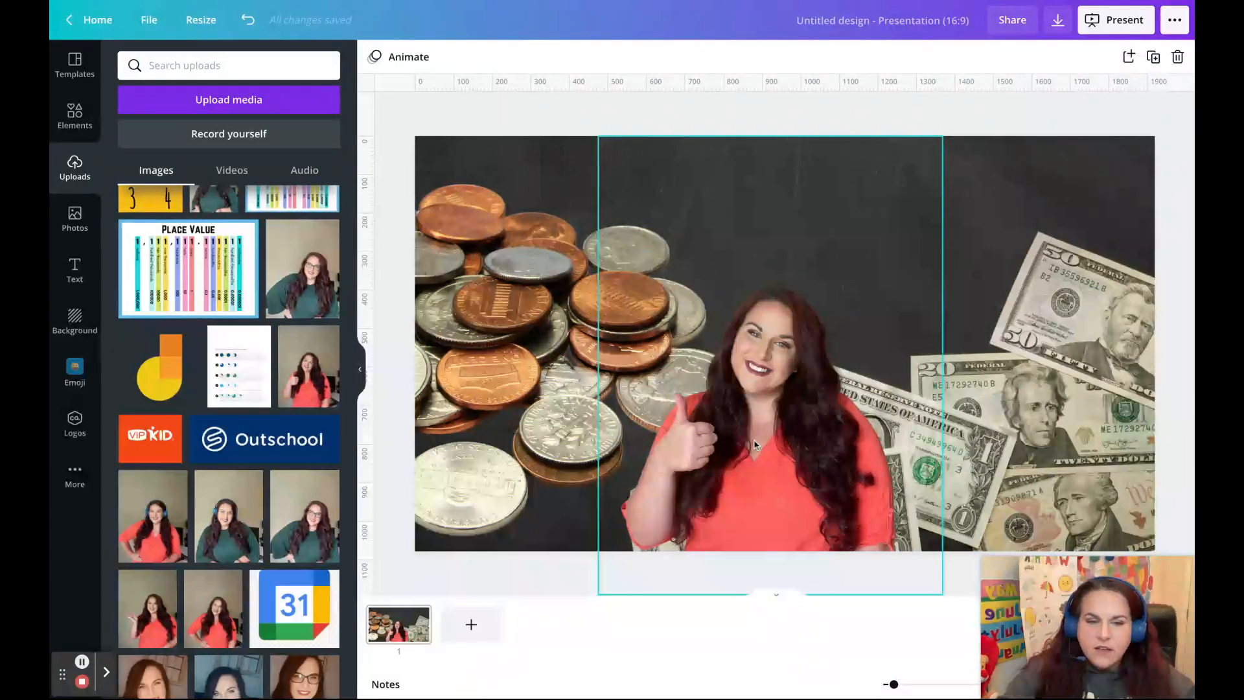
Step: Try adding the uploaded glasses-and-green-top portrait to the money slide with its background removed, moved up and enlarged
click(293, 298)
mouse_move(765, 458)
mouse_down()
mouse_move(742, 499)
mouse_move(750, 511)
mouse_move(762, 458)
mouse_up()
click(388, 58)
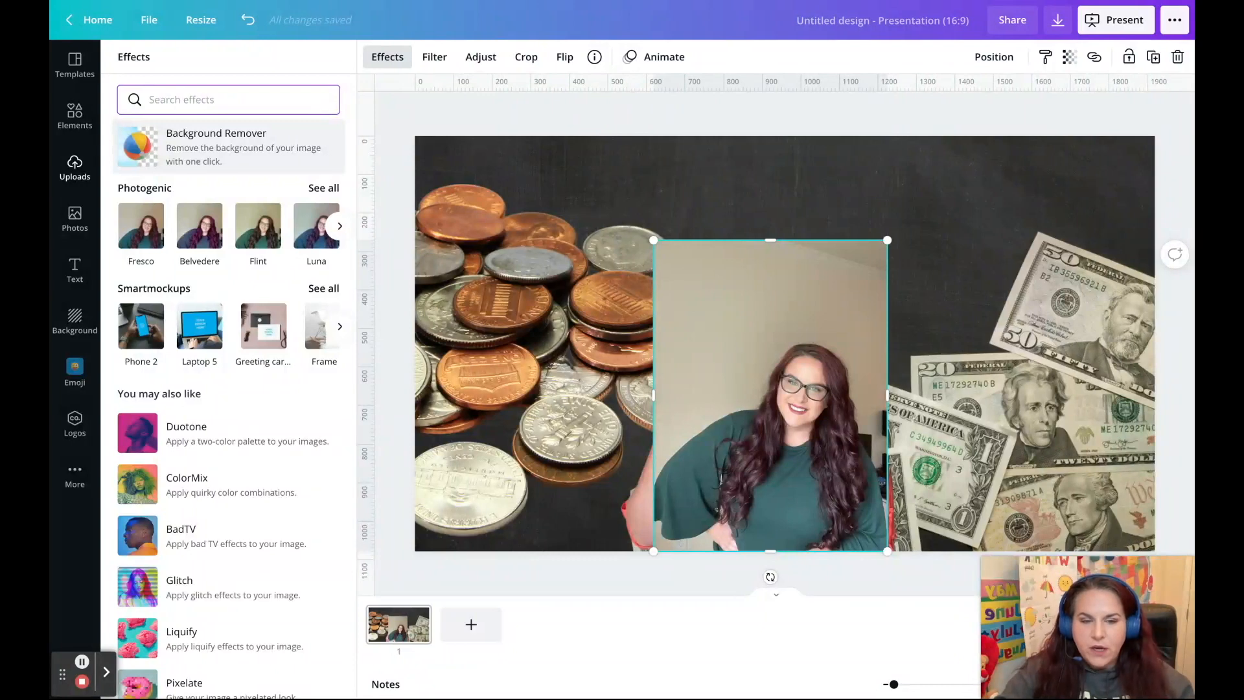
click(244, 147)
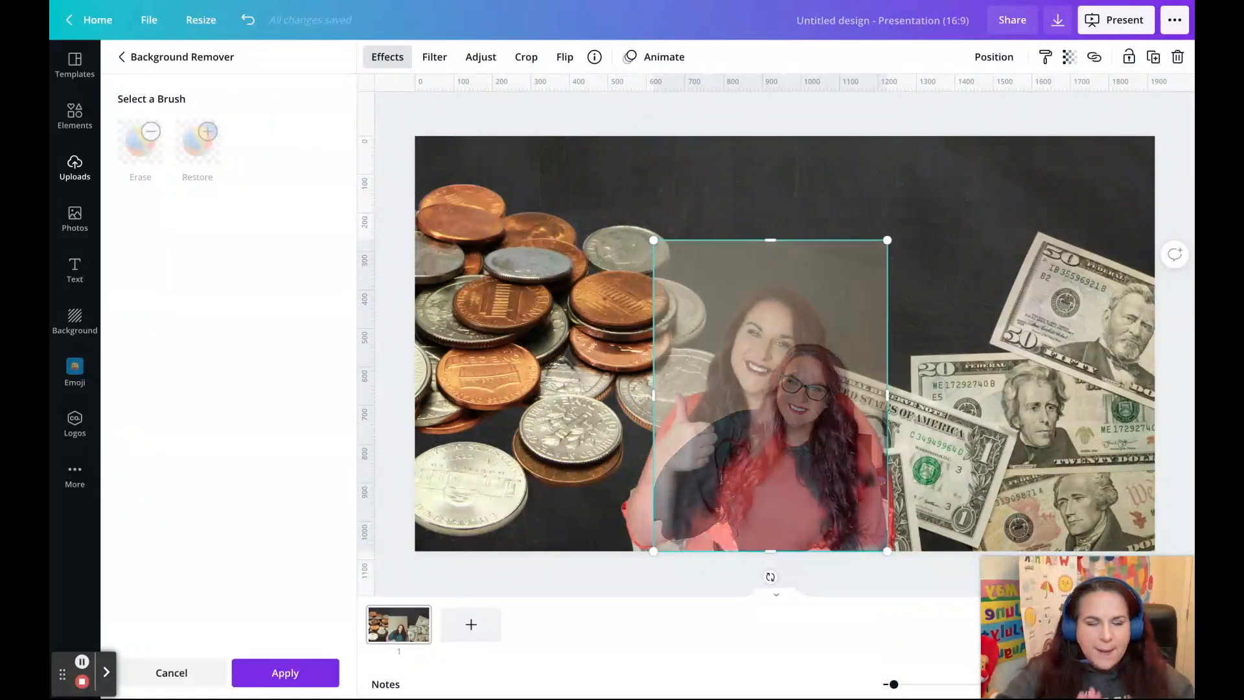
drag(791, 425, 935, 238)
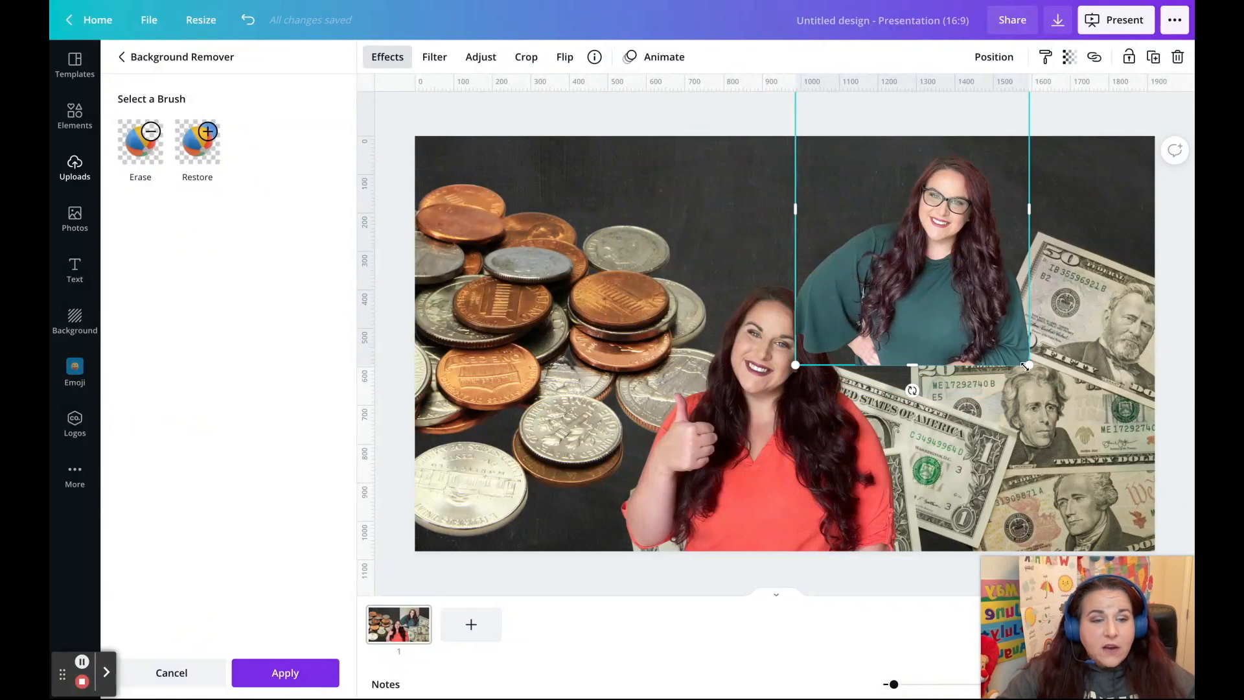
drag(1025, 365, 1057, 401)
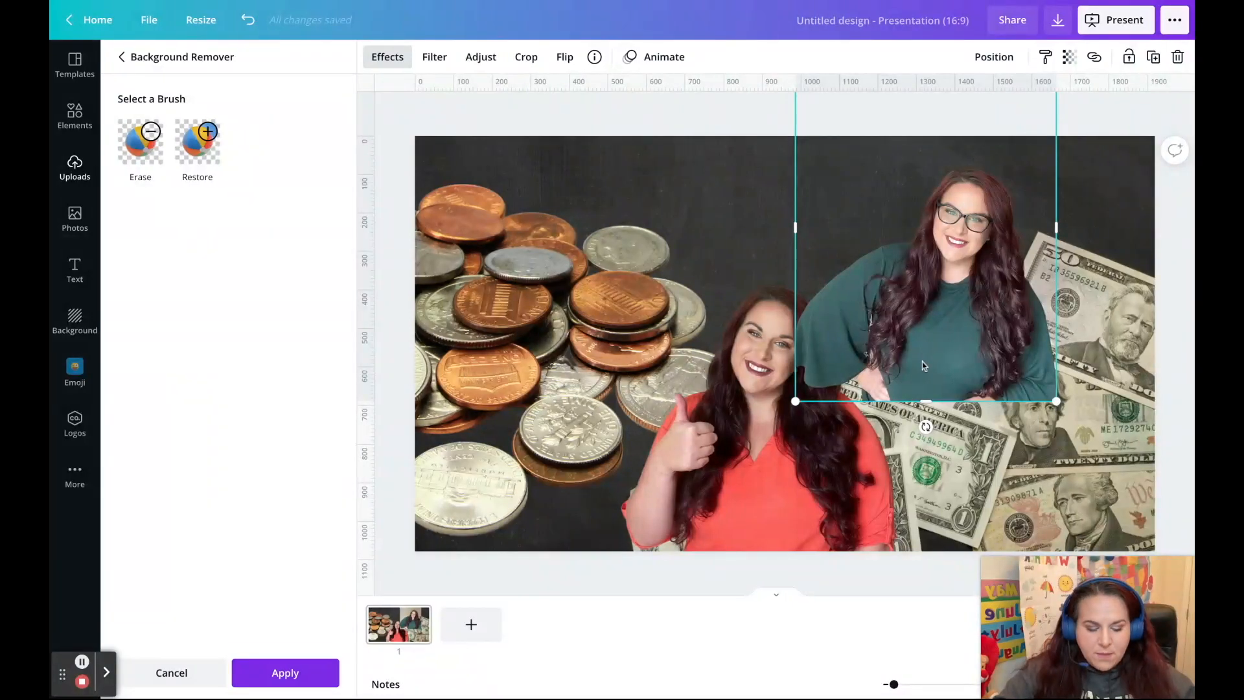
key(Delete)
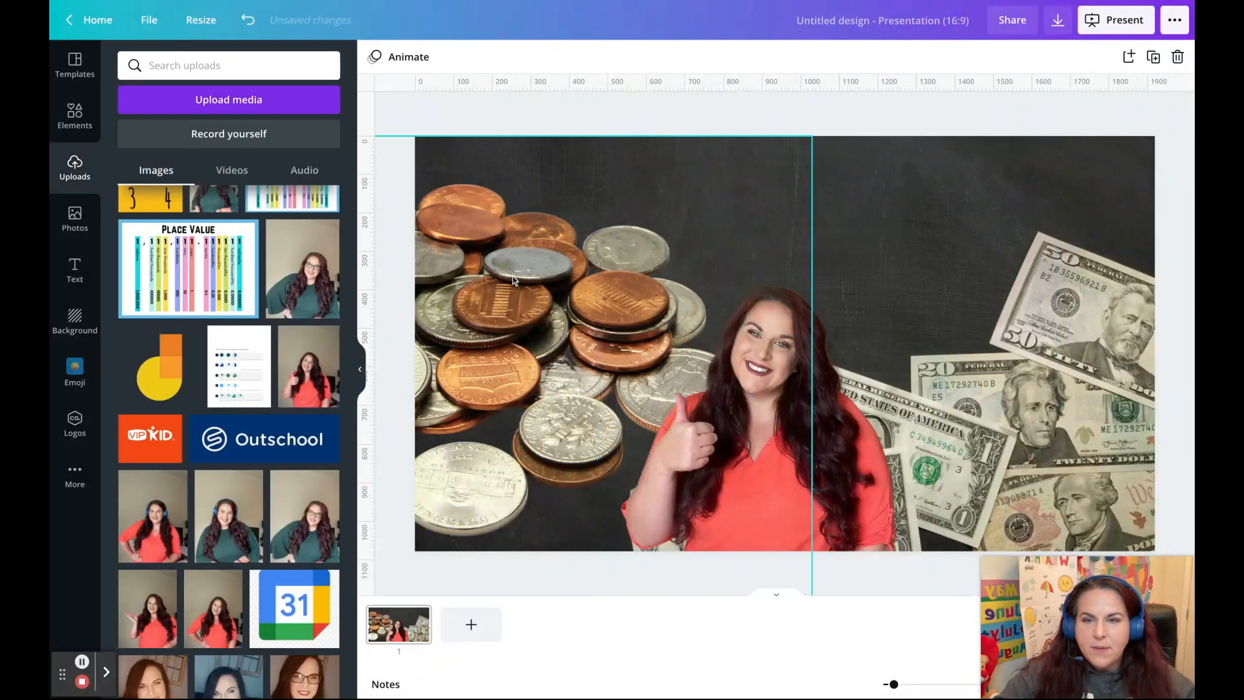
Step: Leave the money-themed design and return to the home page
mouse_move(326, 431)
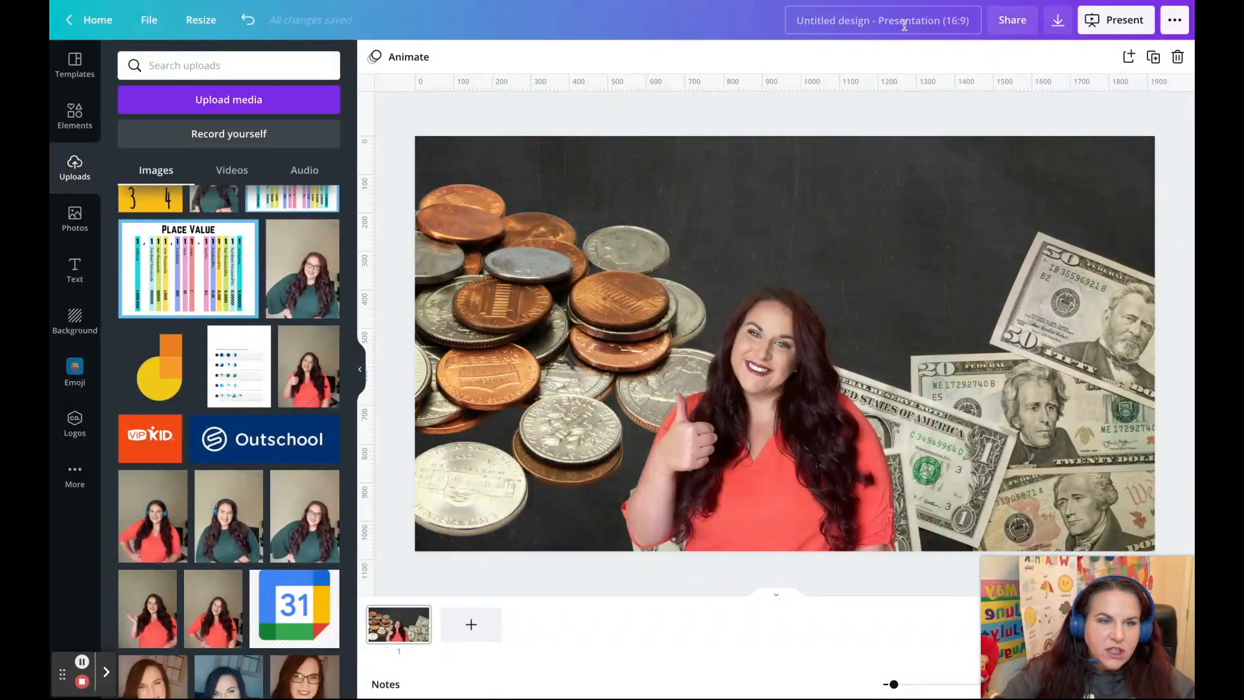
click(97, 19)
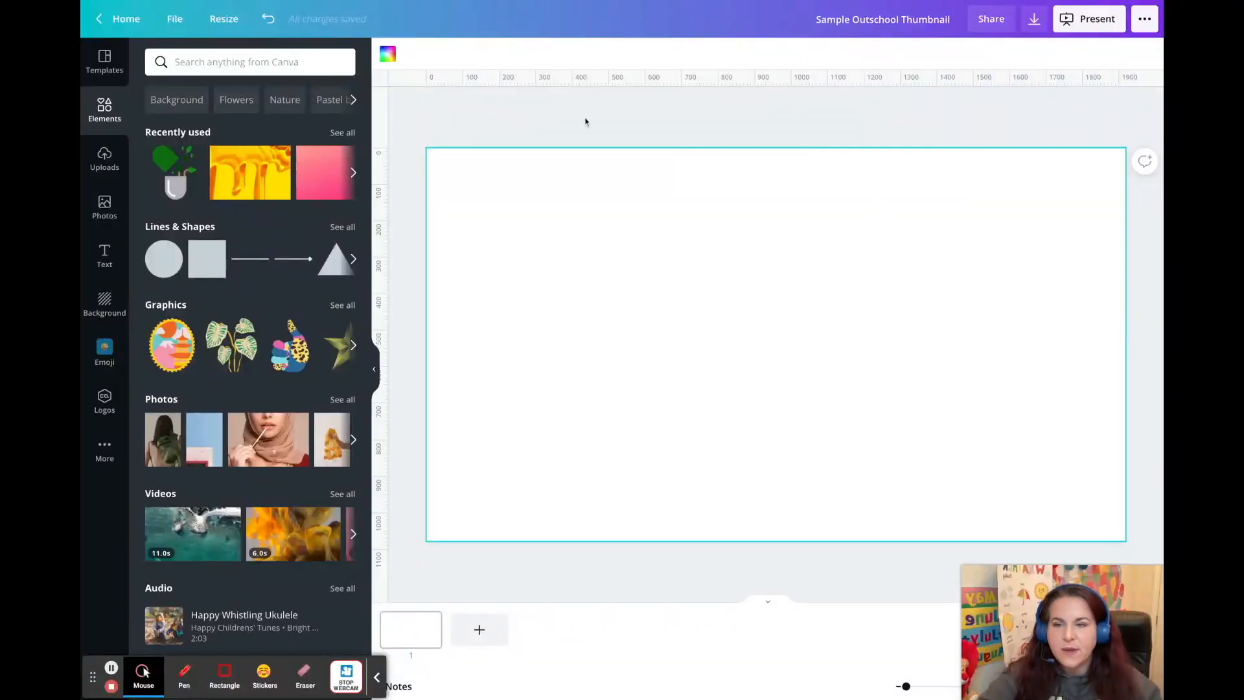
click(102, 306)
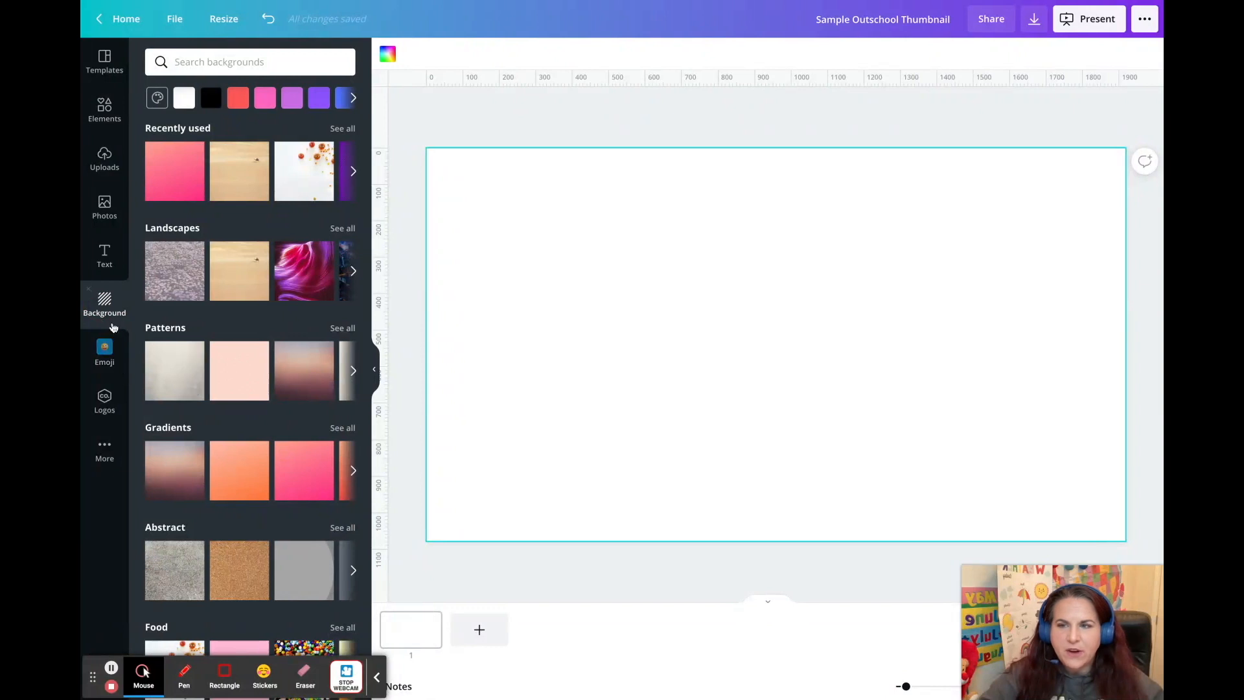
click(108, 63)
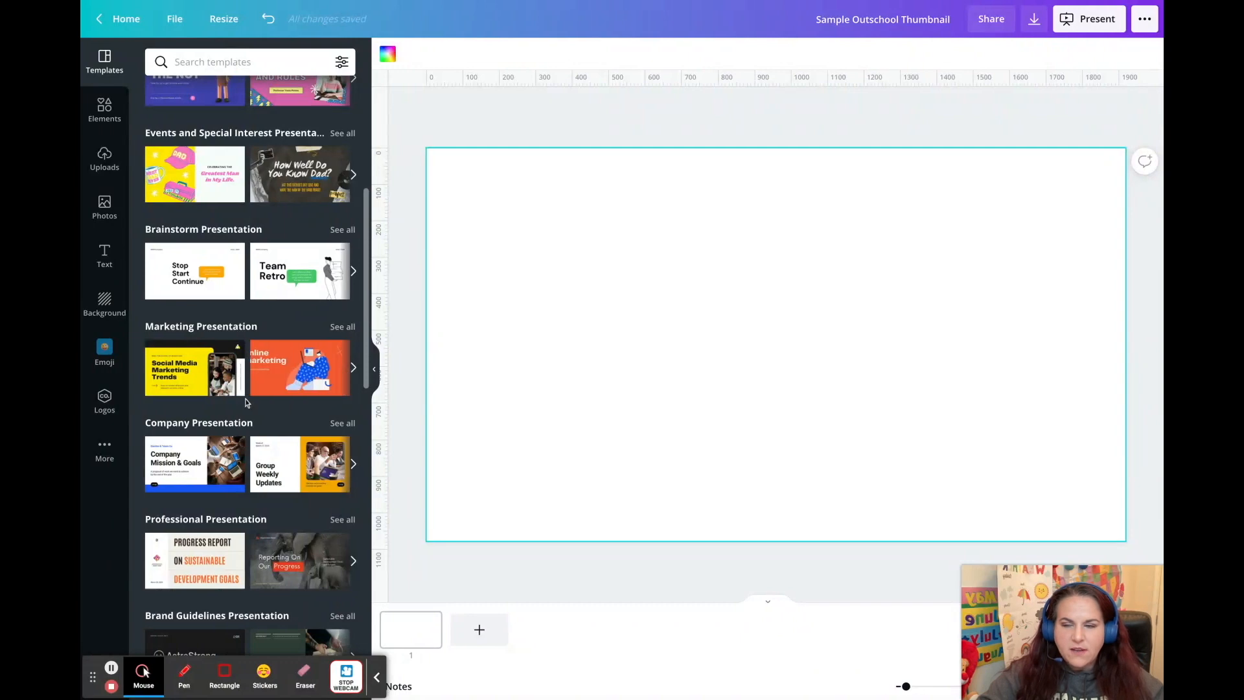
click(107, 305)
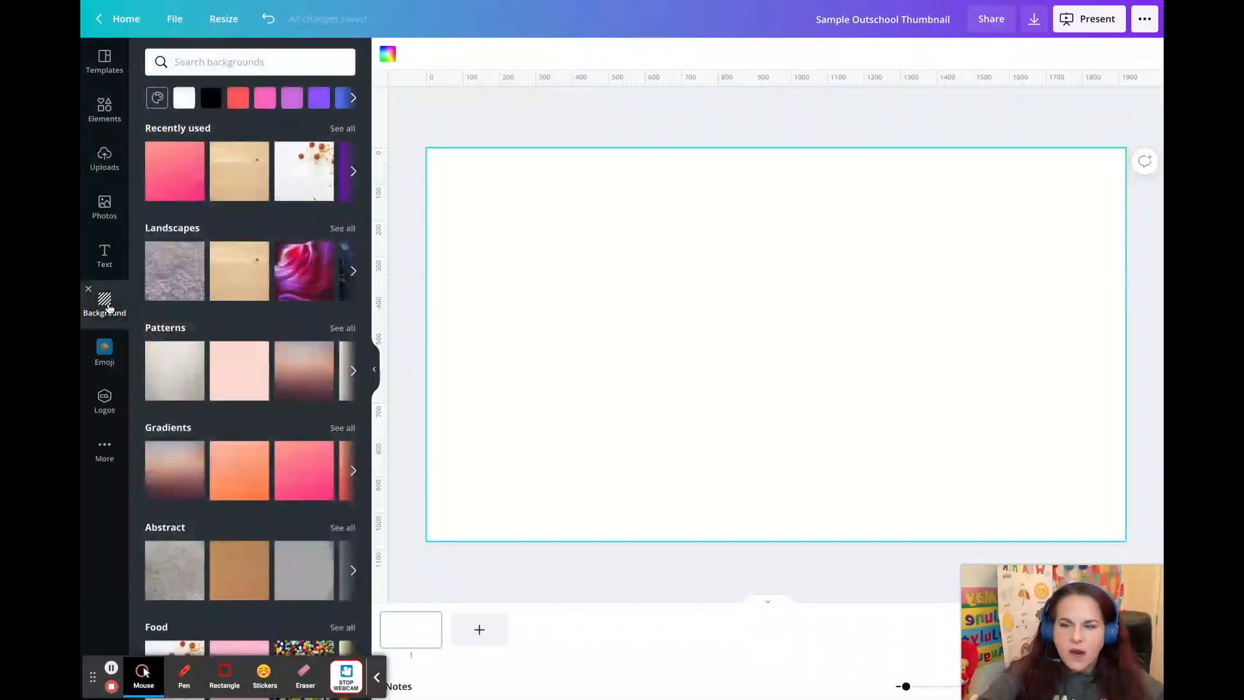
click(105, 208)
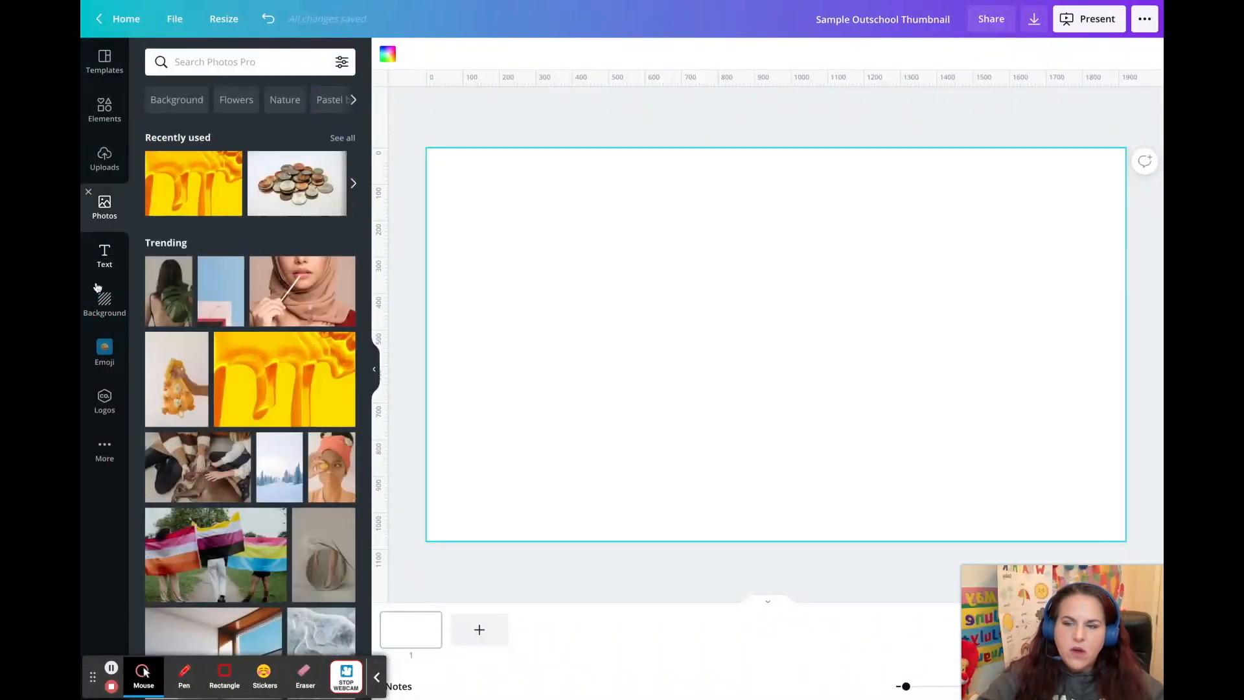
Step: Try the pink gradient and the magenta-purple swirl as backgrounds for the blank page
click(107, 311)
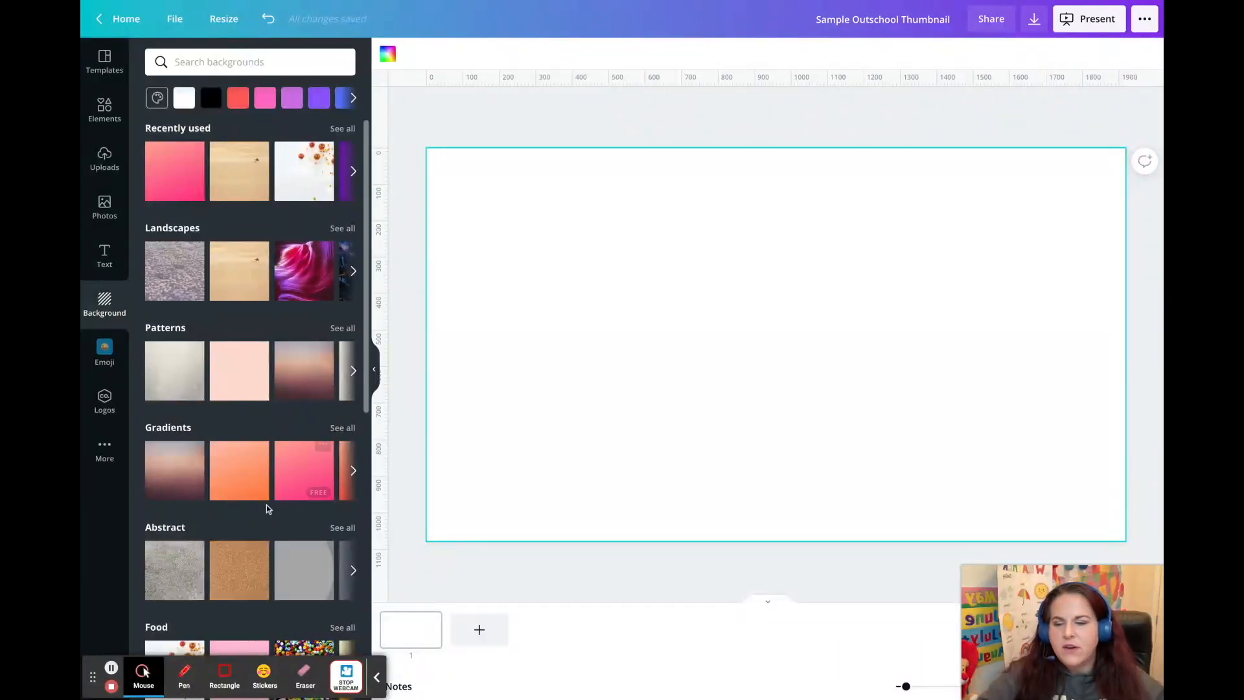
click(302, 480)
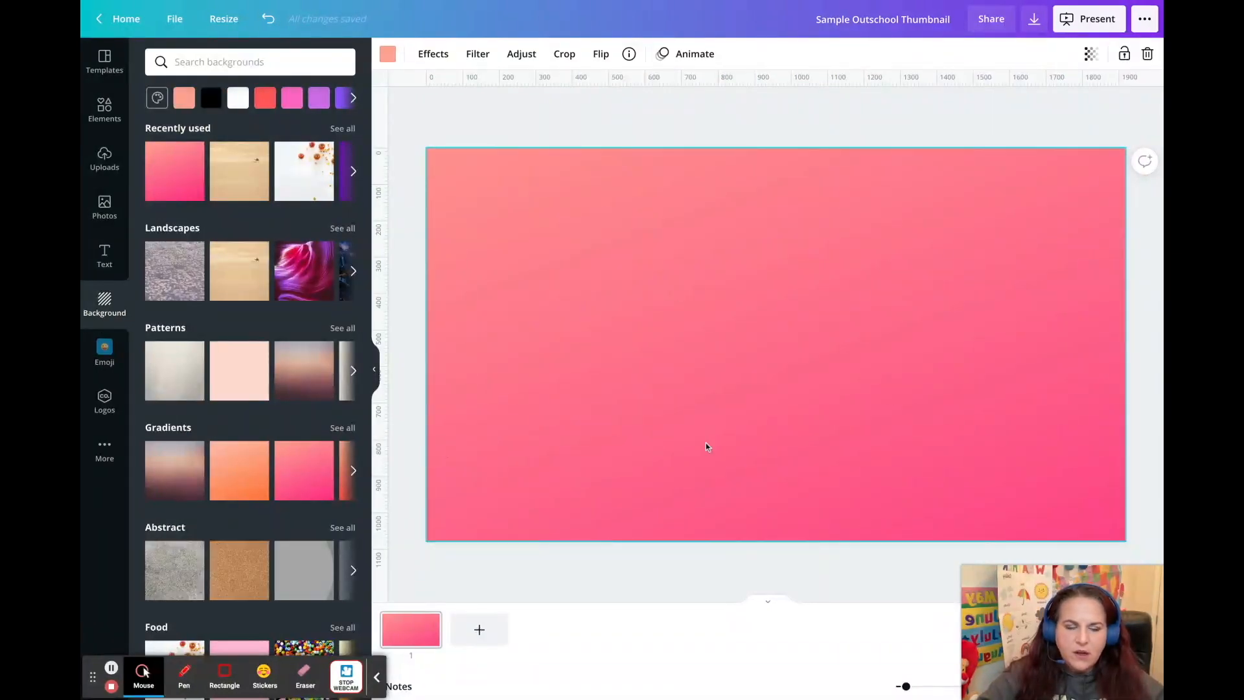
click(290, 283)
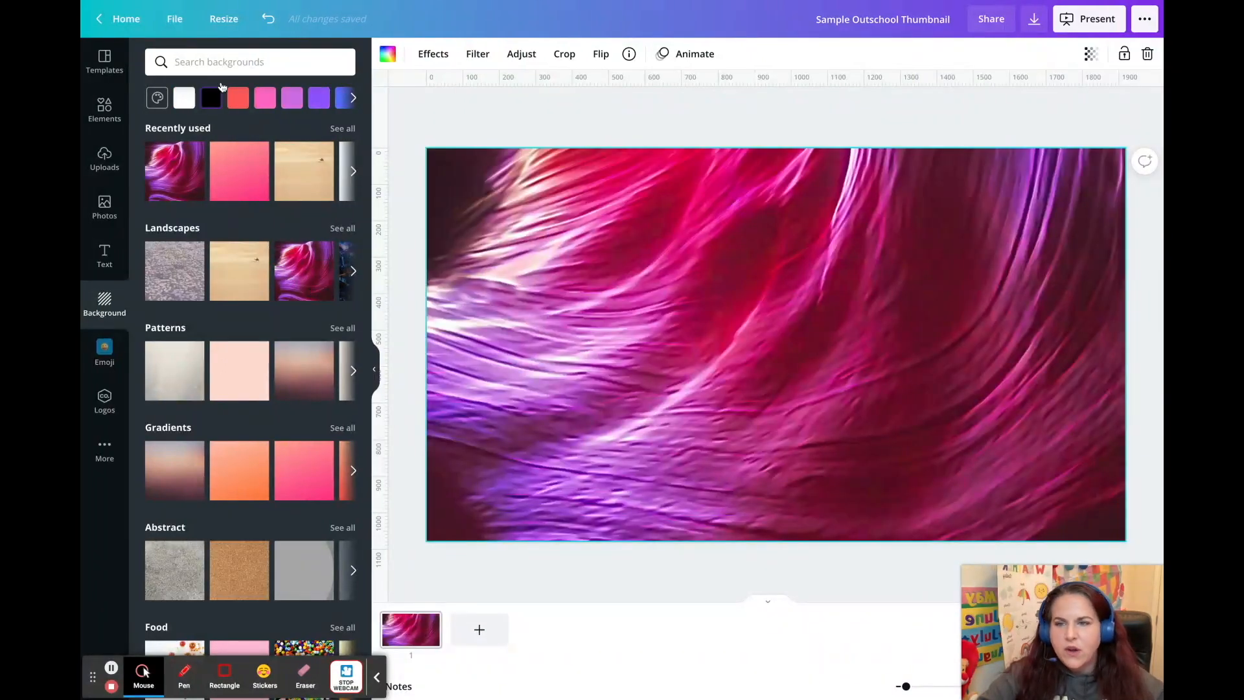
Step: Search the backgrounds for "books" and apply the open book with pink flowers to the page
click(240, 60)
text(books)
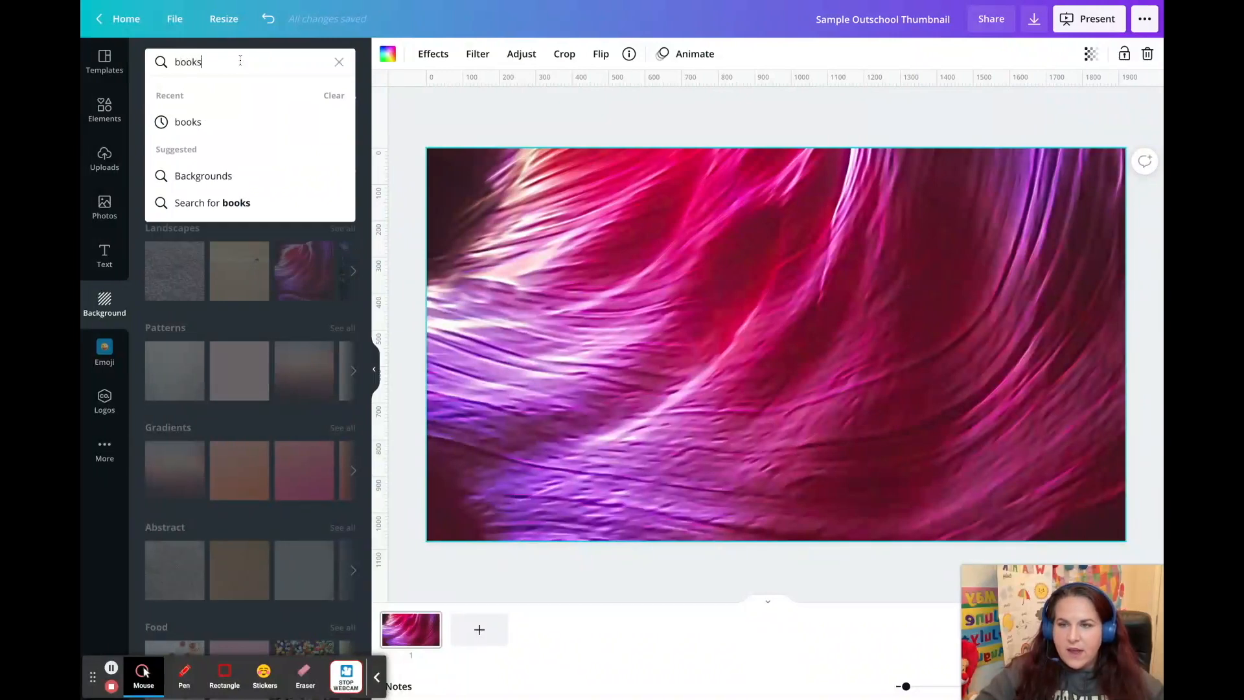
key(Return)
drag(149, 159, 521, 264)
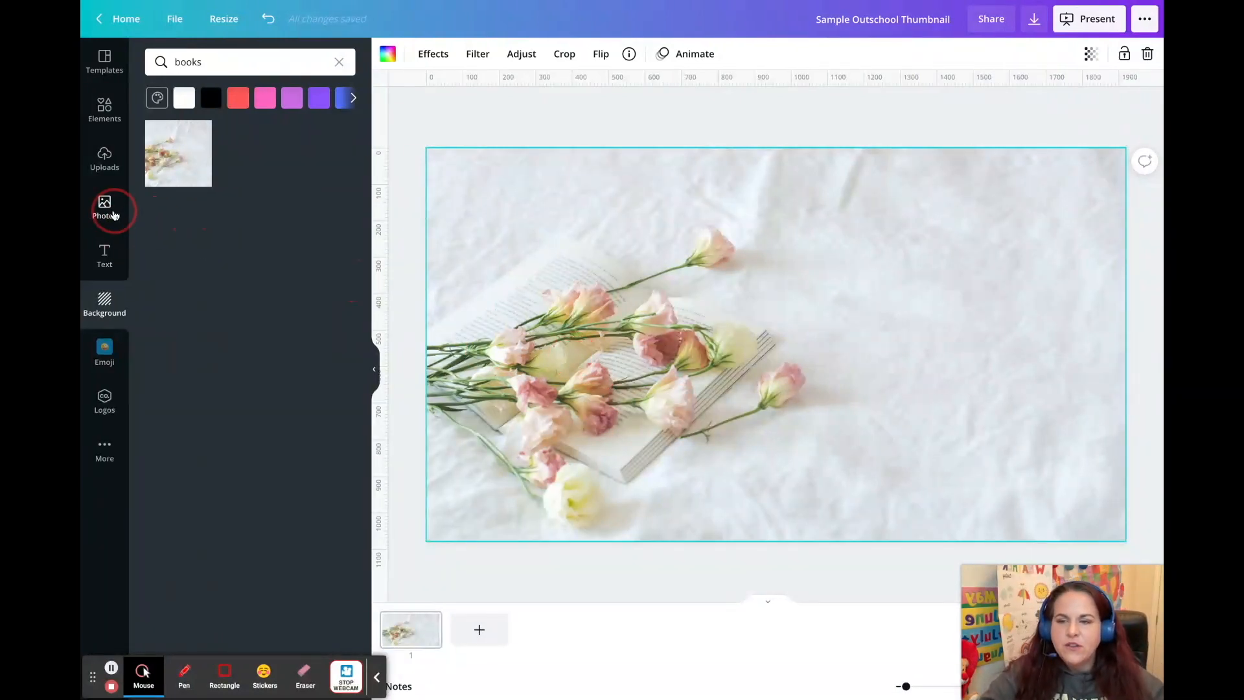
Step: Search the photos for "books" and add the stack of books against a bright blue wall to the page
click(114, 215)
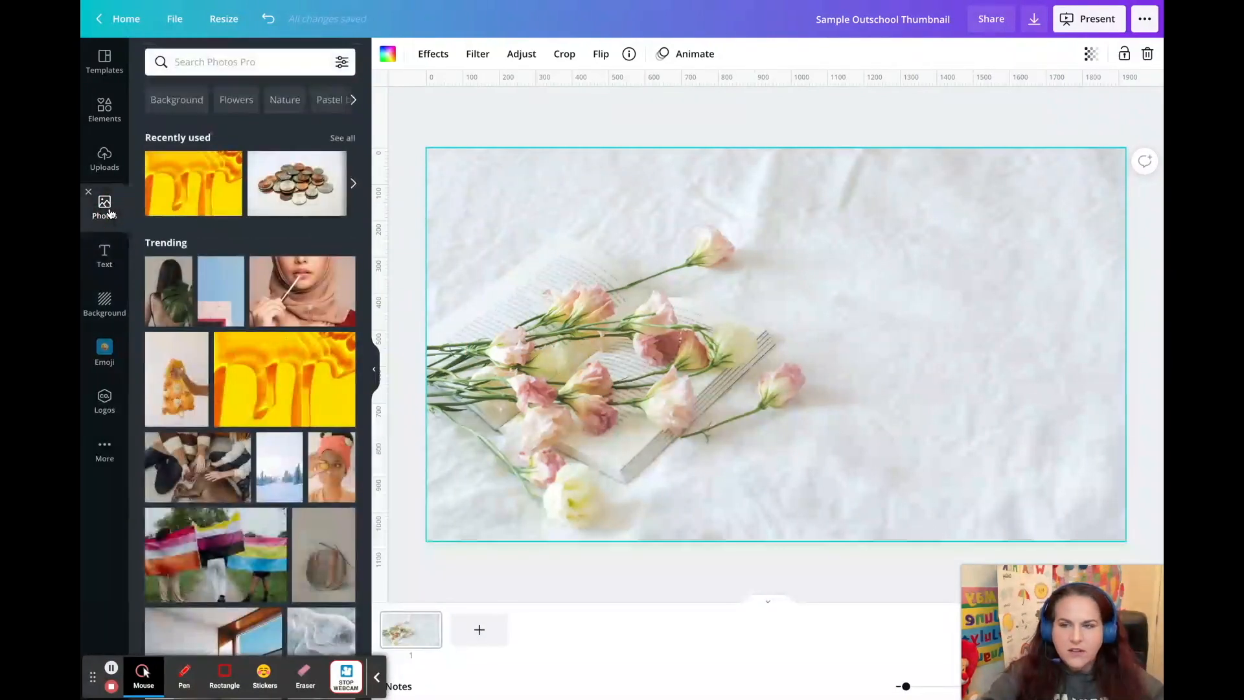
click(223, 62)
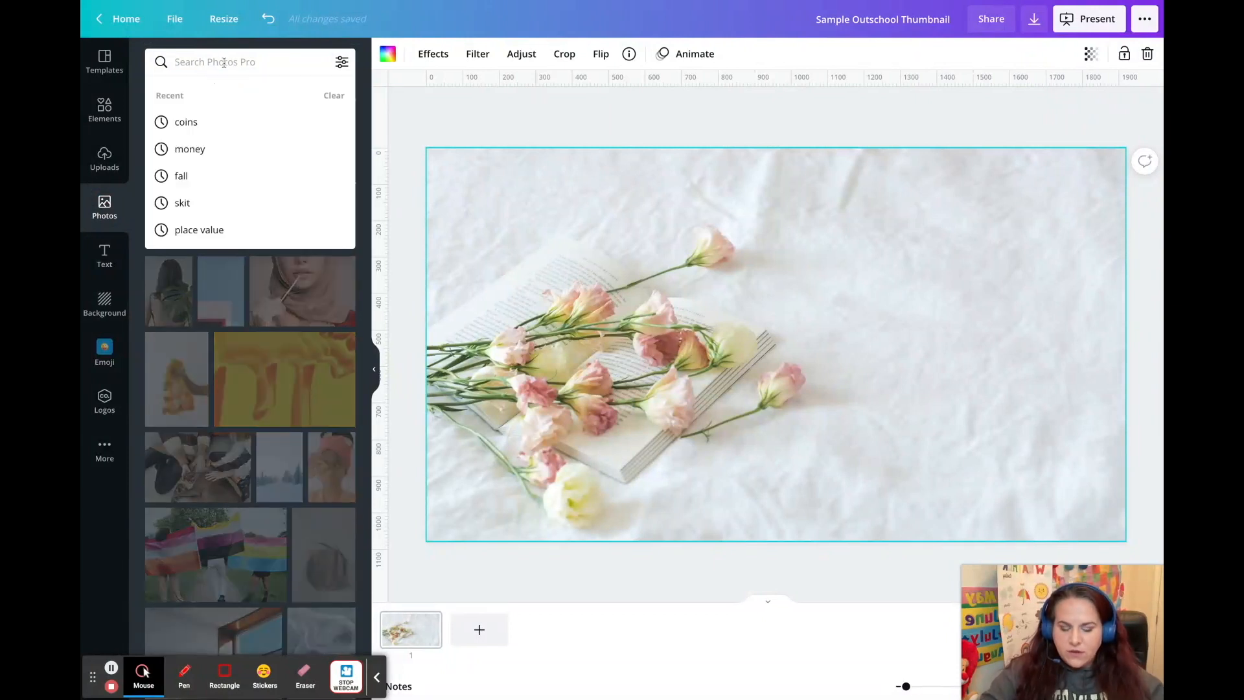
text(books)
key(Return)
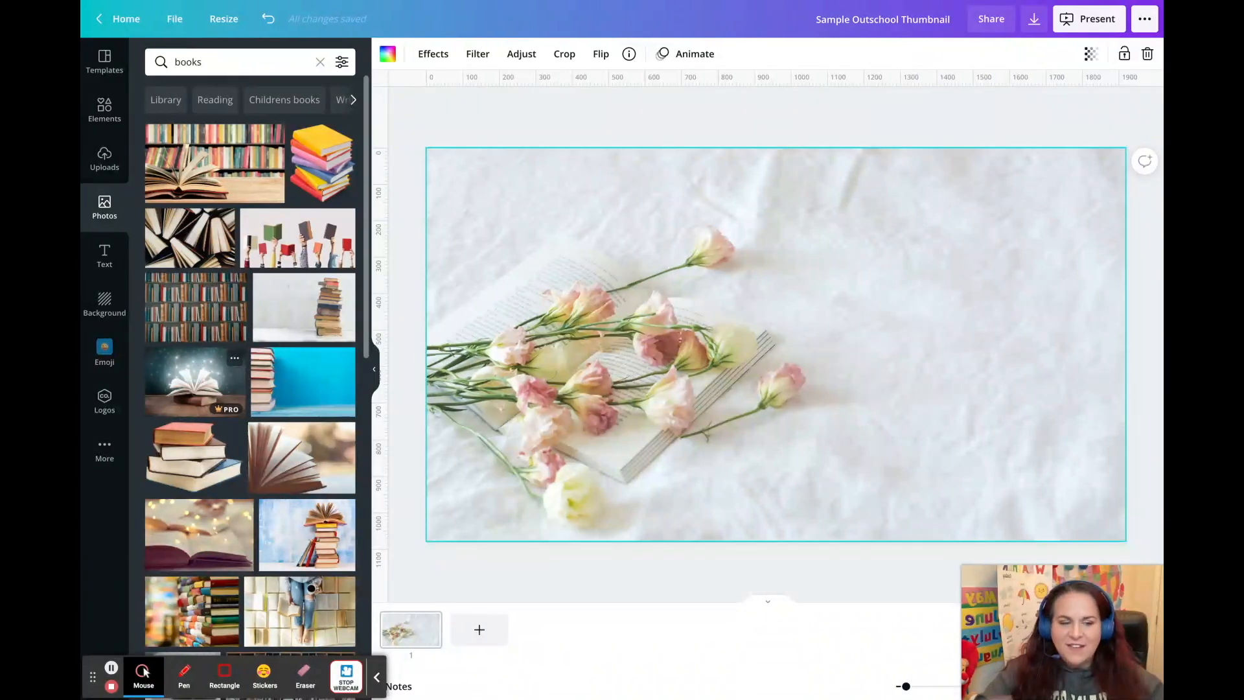
click(282, 381)
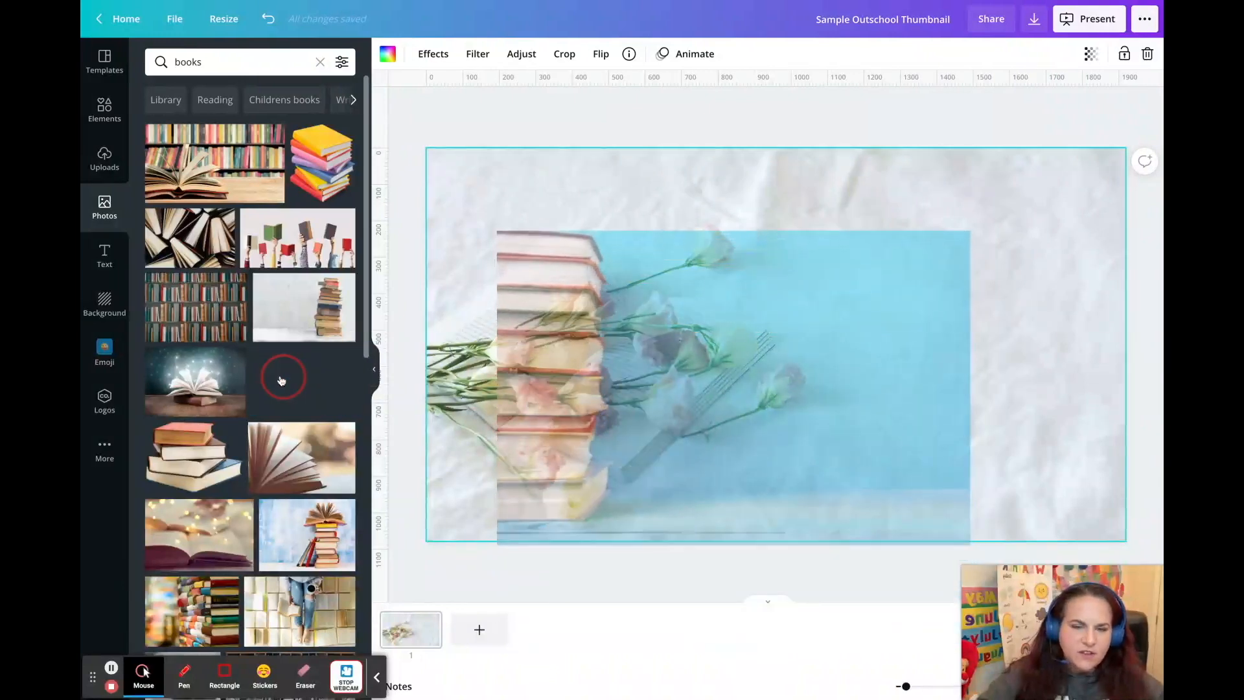
Step: Enlarge the blue book-stack photo and shift it up so that it covers the whole page
drag(500, 217, 397, 152)
drag(973, 533, 1132, 643)
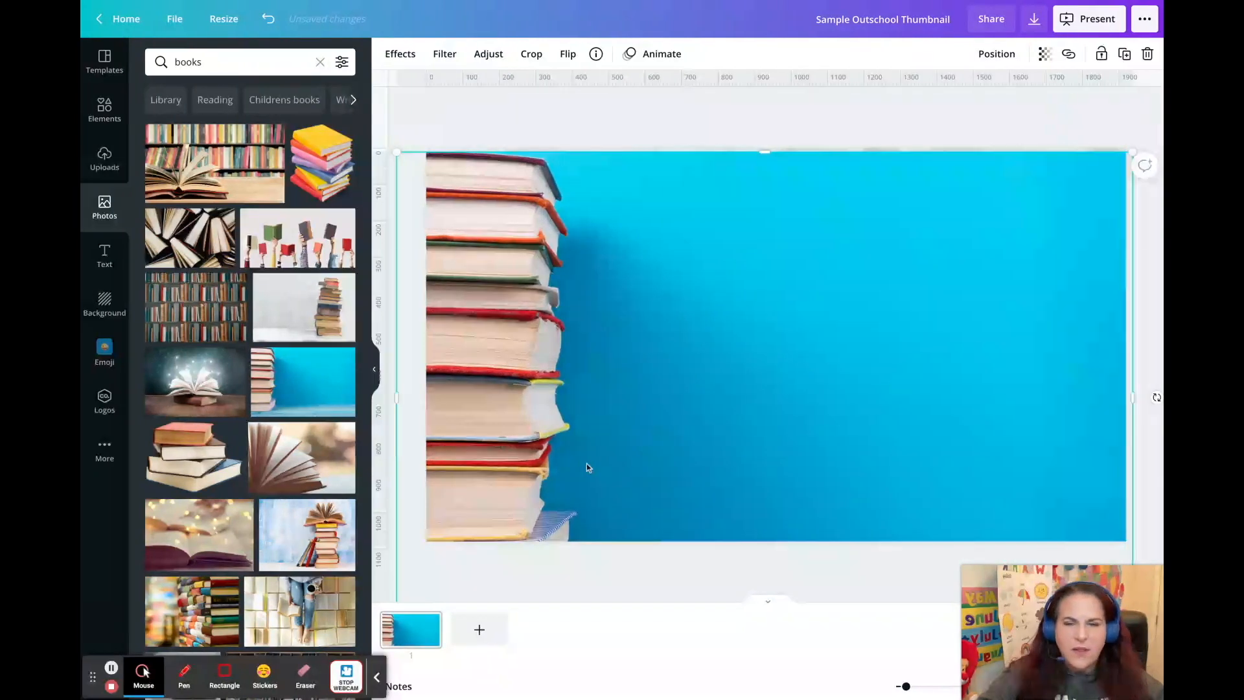
drag(763, 155, 762, 134)
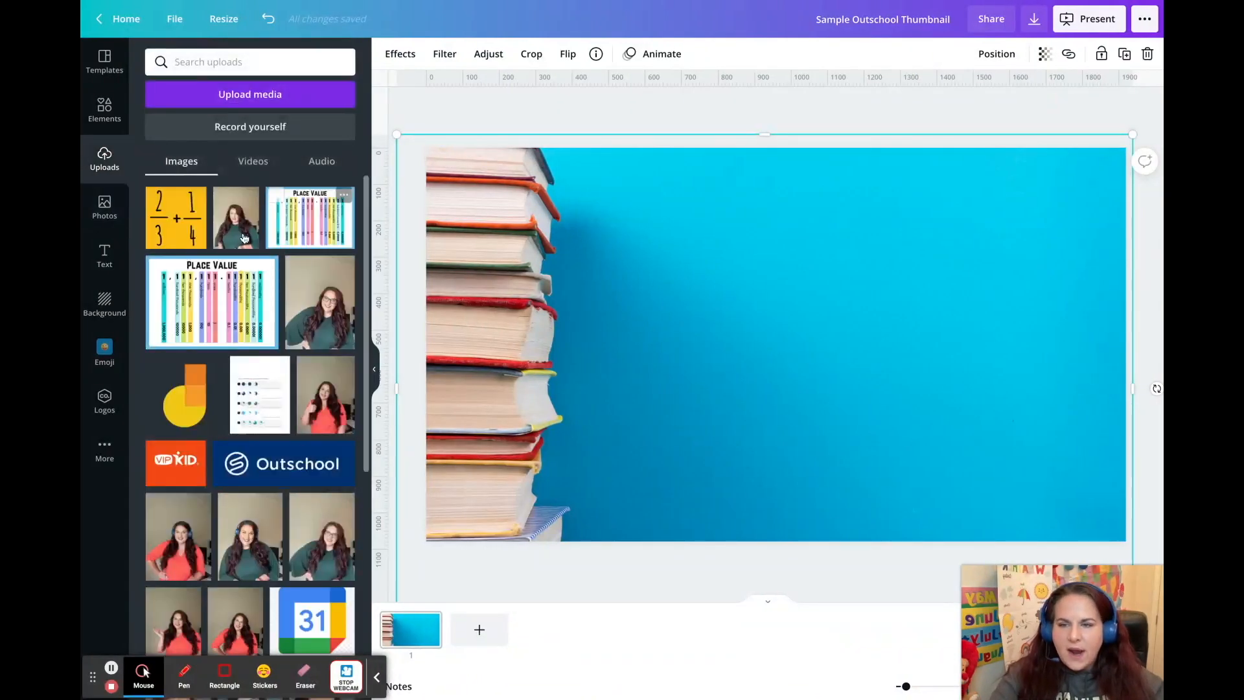
Step: Add the uploaded portrait with glasses and green top to the page and remove its background
click(320, 330)
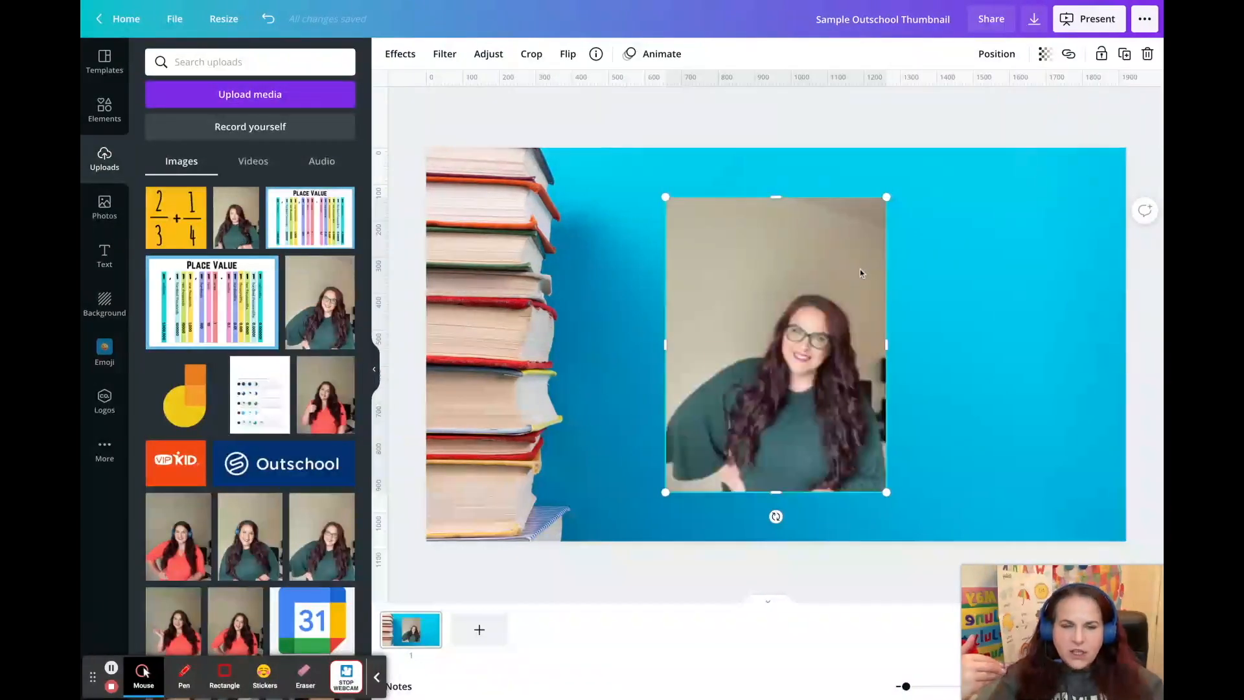
click(387, 55)
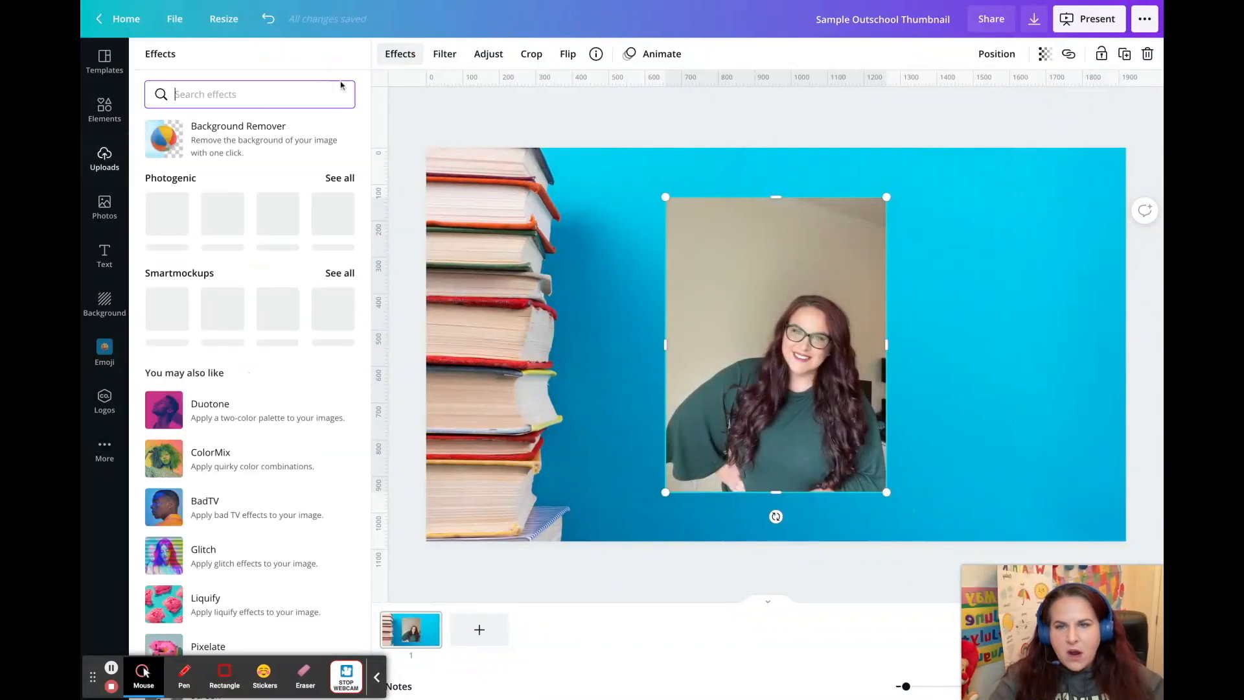
click(217, 125)
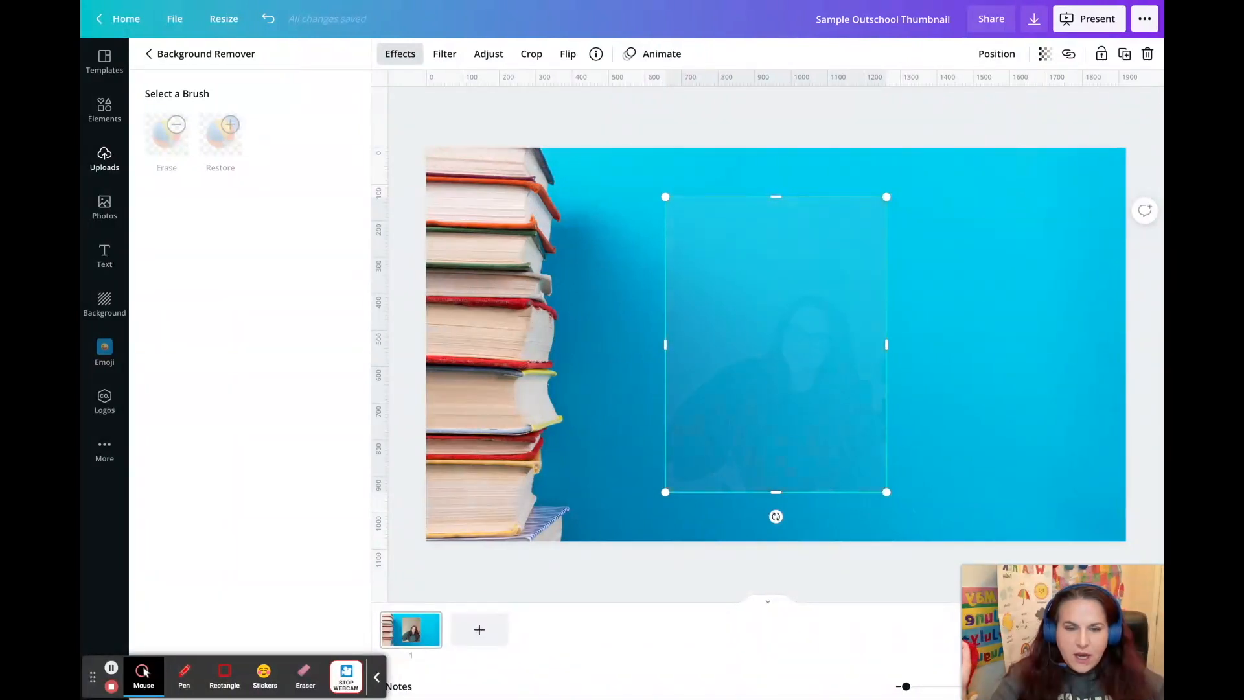
Step: Enlarge the cut-out portrait and place it in the lower right corner of the page
drag(667, 493, 592, 545)
drag(719, 474, 949, 456)
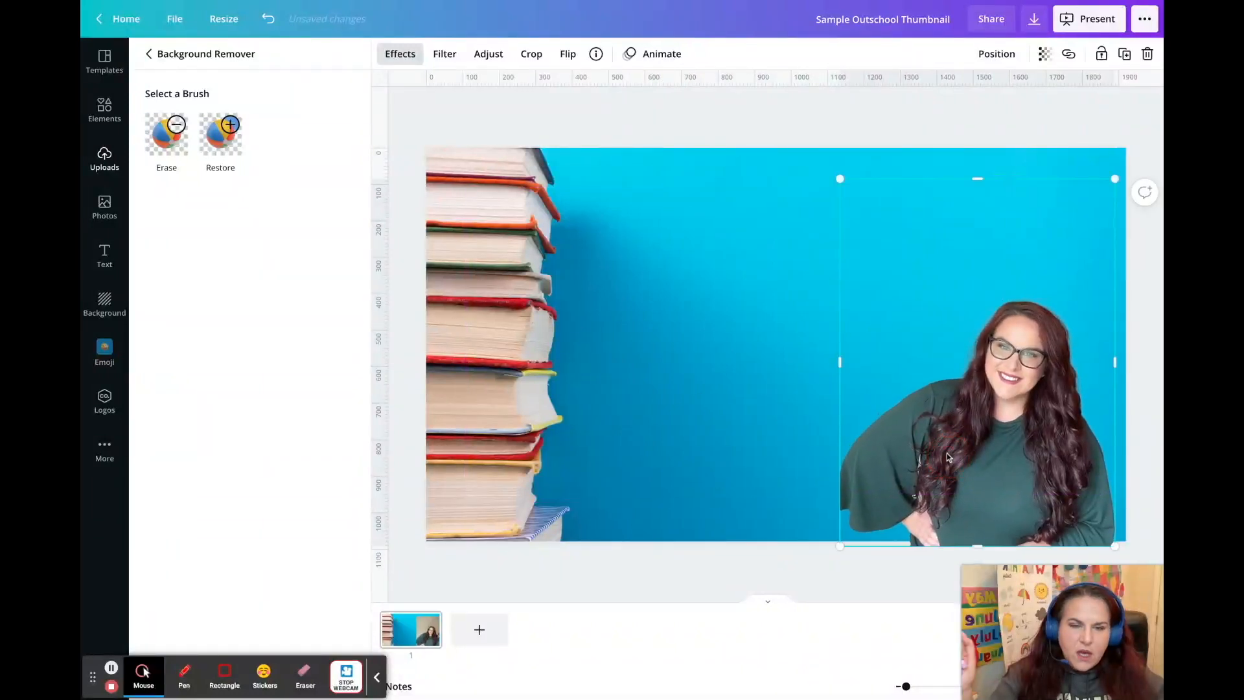
Step: Search the elements for "math" and place the colourful plus, minus, divide and multiply graphic between the books and the portrait
click(105, 109)
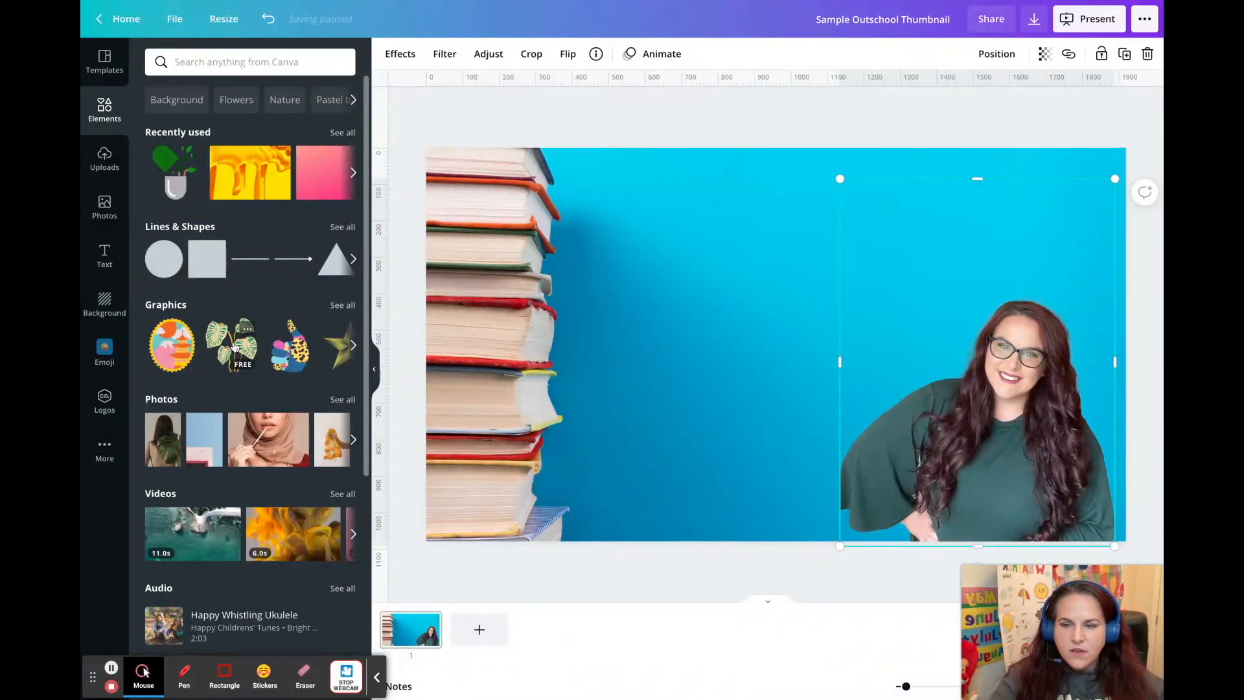
click(234, 62)
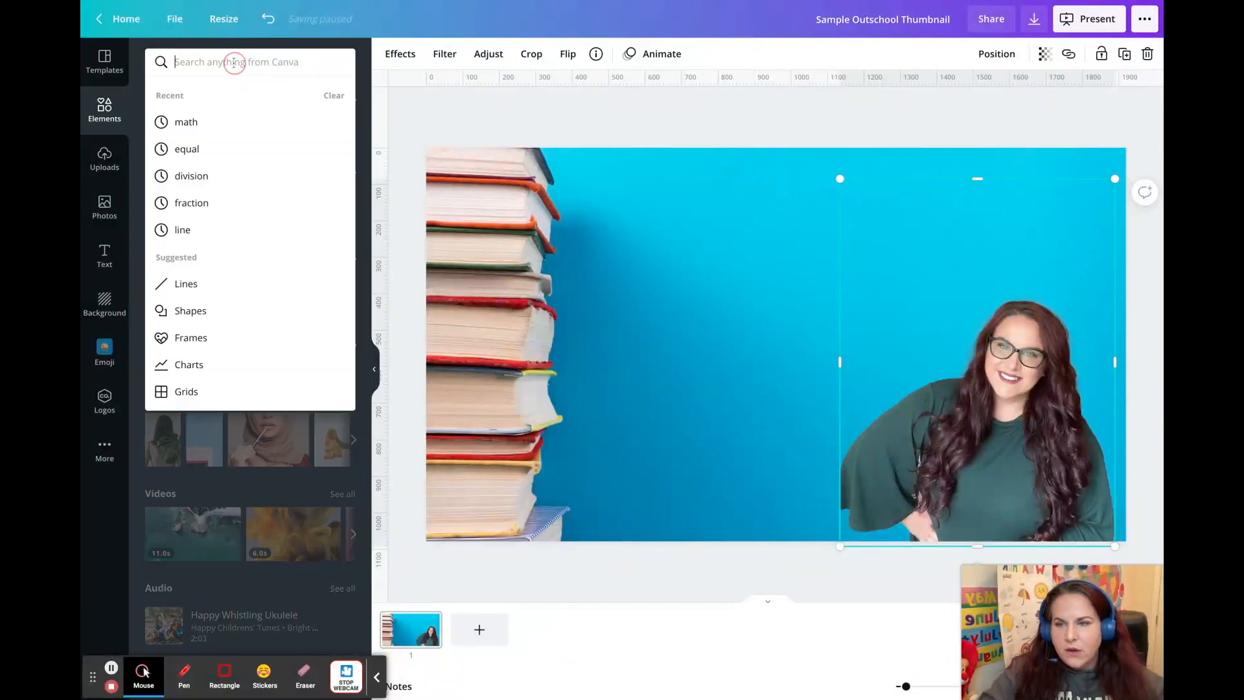
text(math)
key(Return)
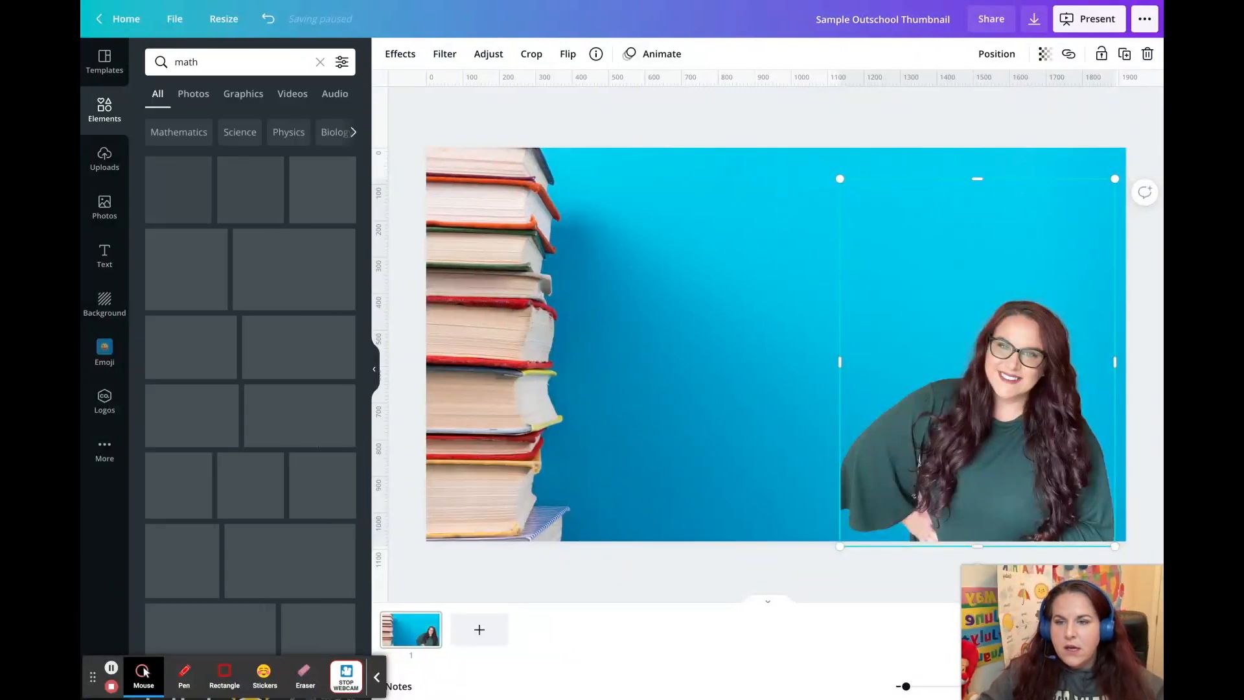
click(245, 199)
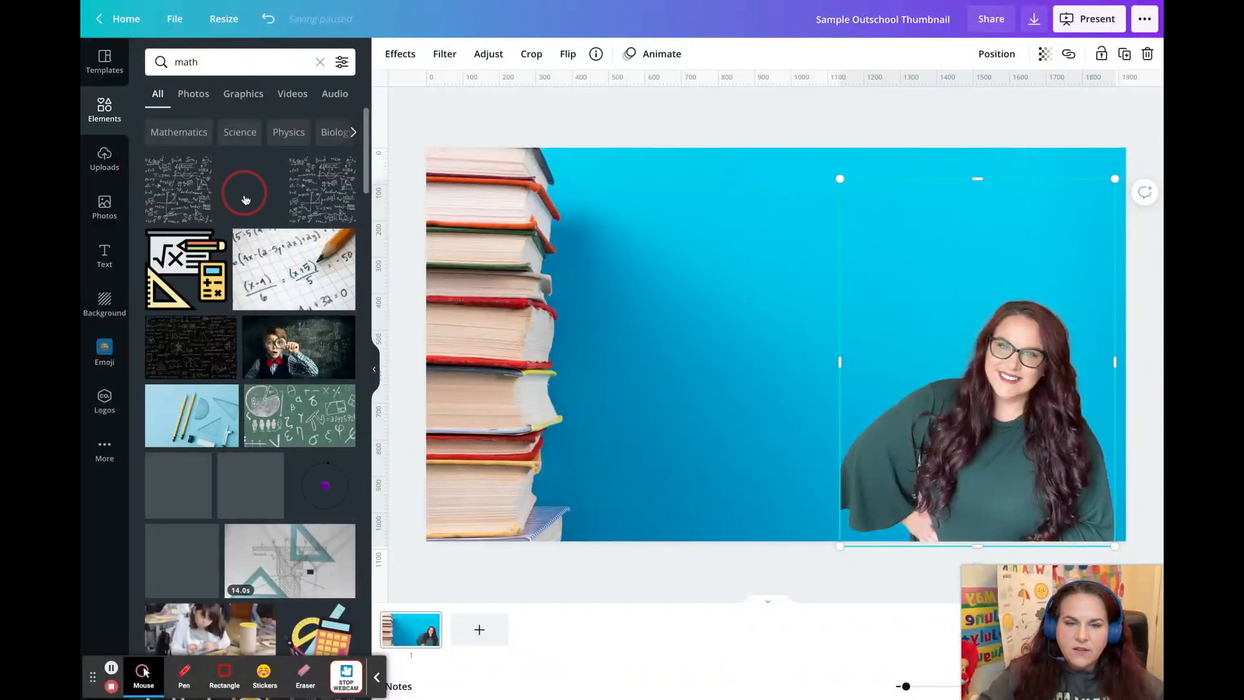
click(771, 285)
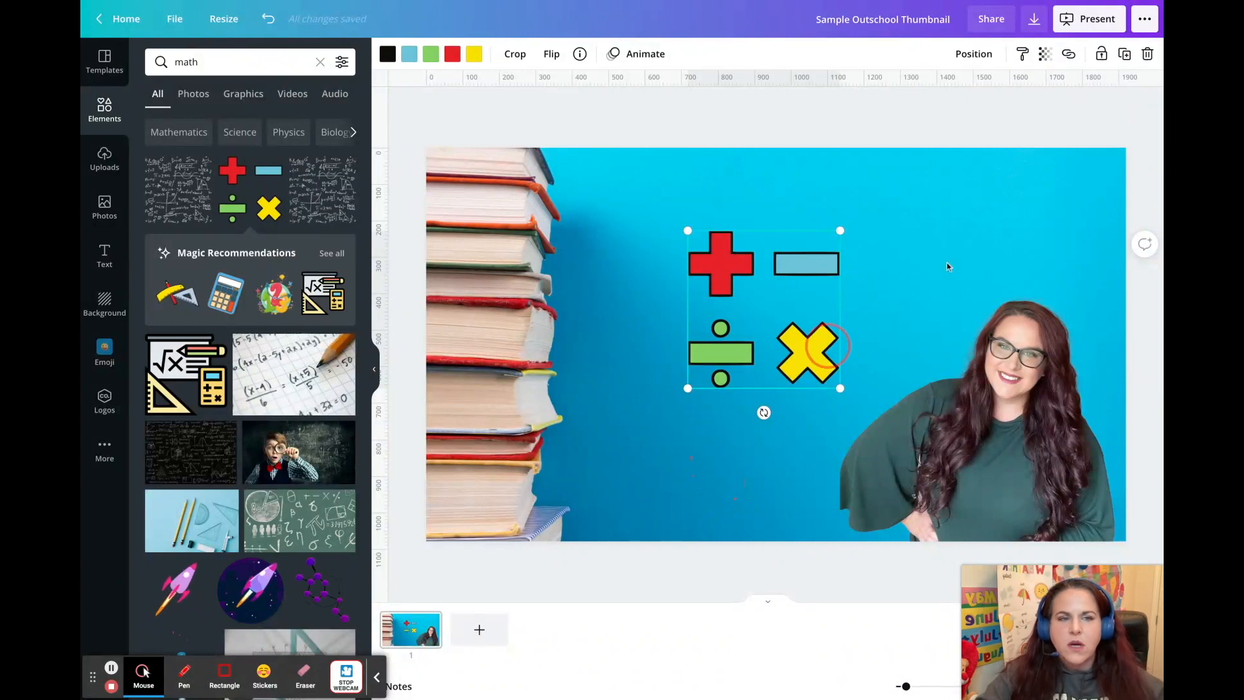
Step: Download the thumbnail design as a JPG and dismiss the saved-design dialog
click(1035, 24)
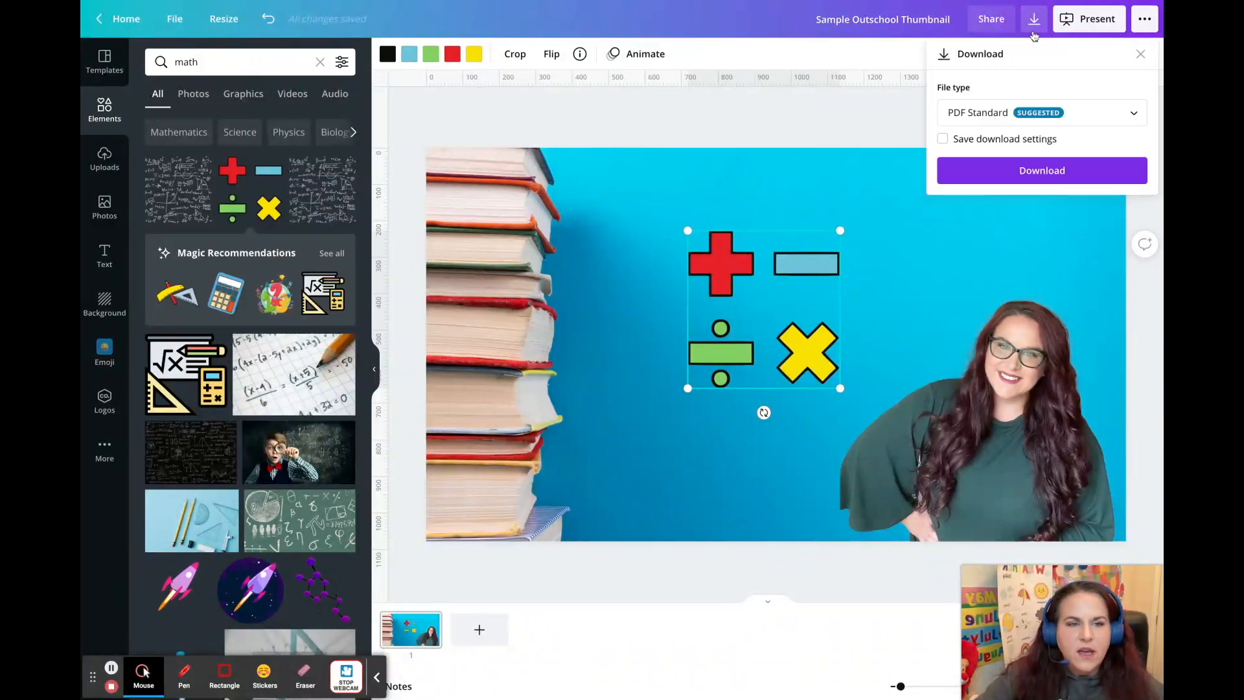
click(1137, 116)
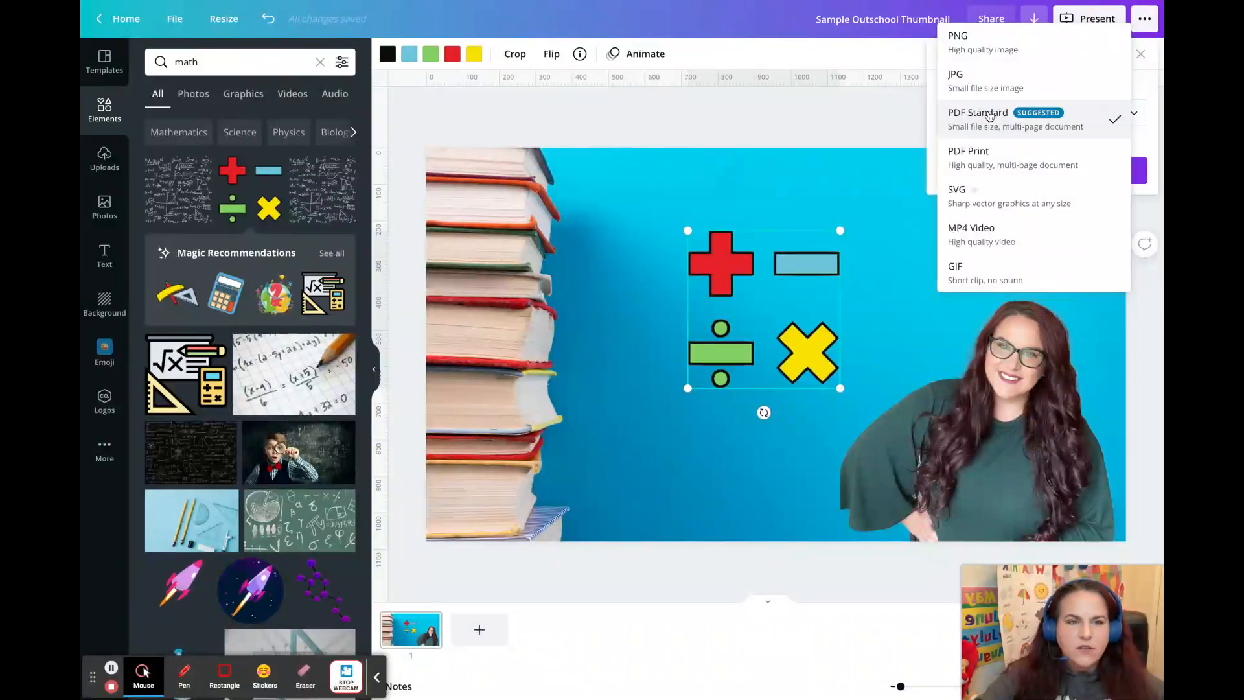
click(1030, 87)
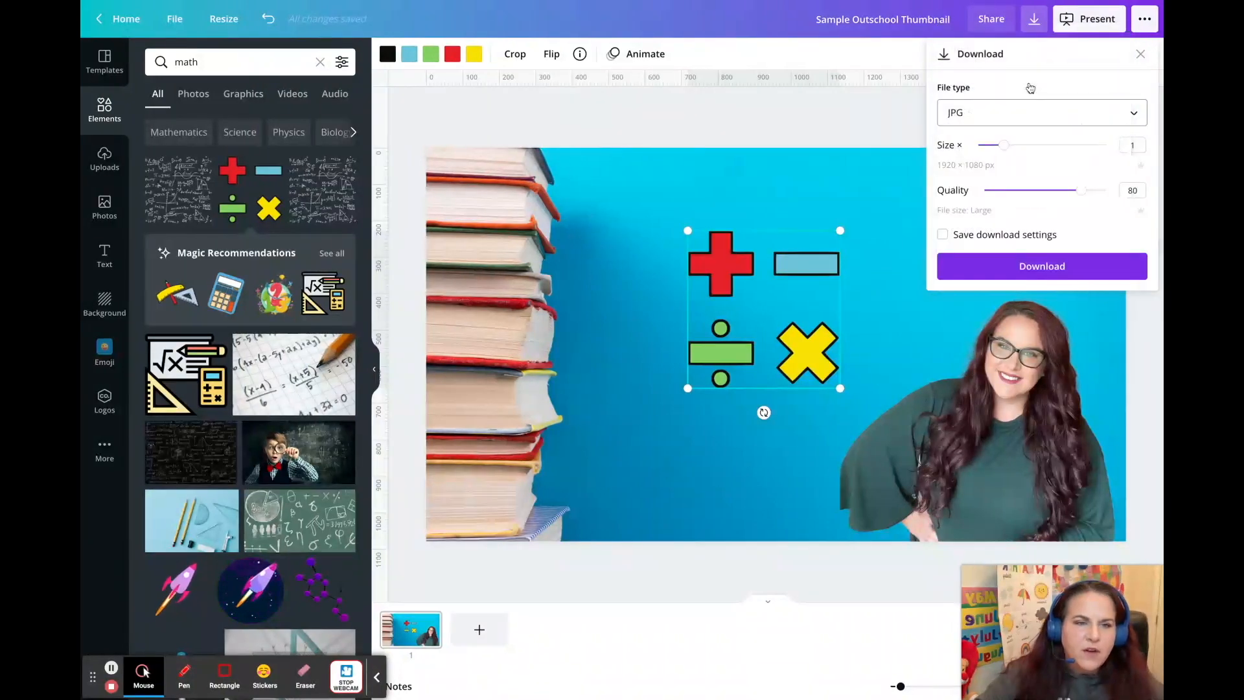
click(1021, 268)
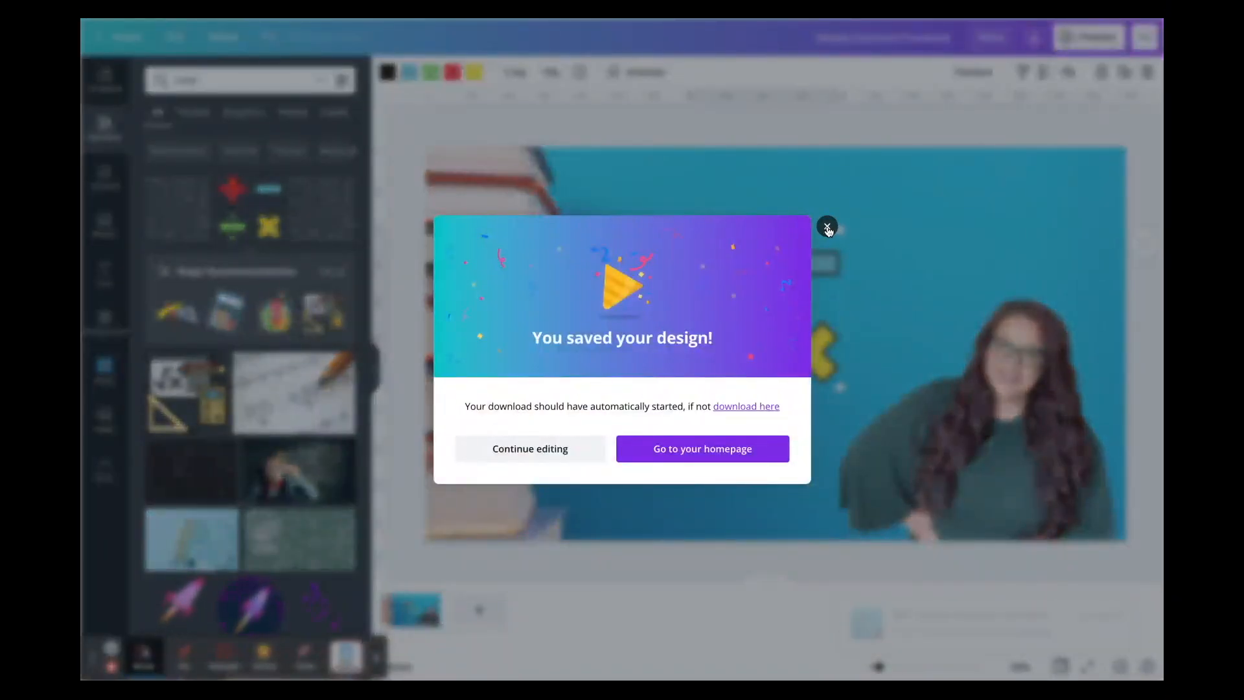
click(827, 224)
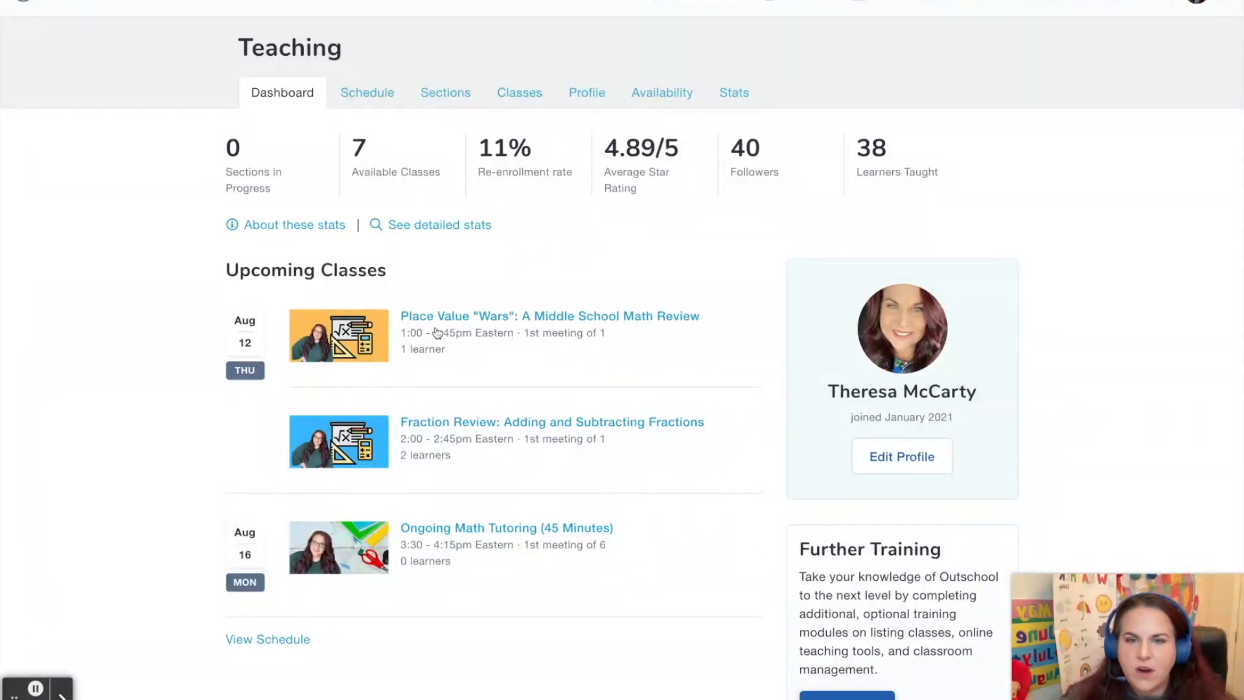
Step: Switch to the Outschool teaching site and create a new class titled "Hats are fun"
click(525, 96)
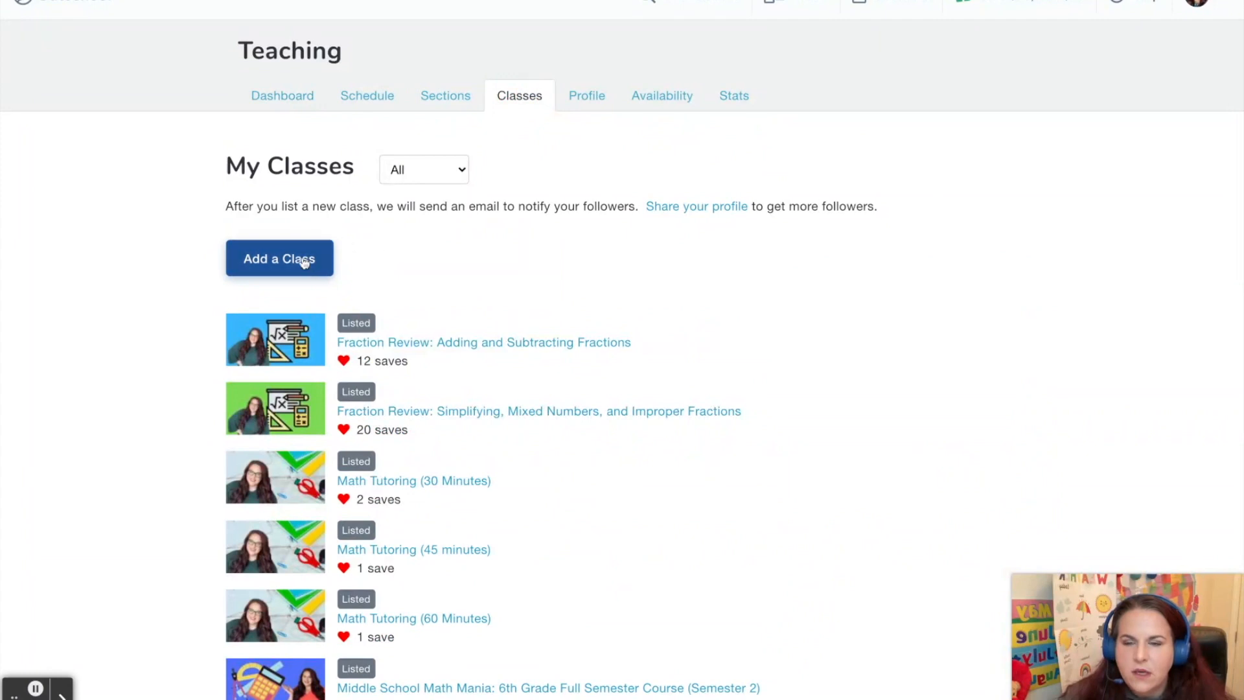
click(303, 260)
click(320, 142)
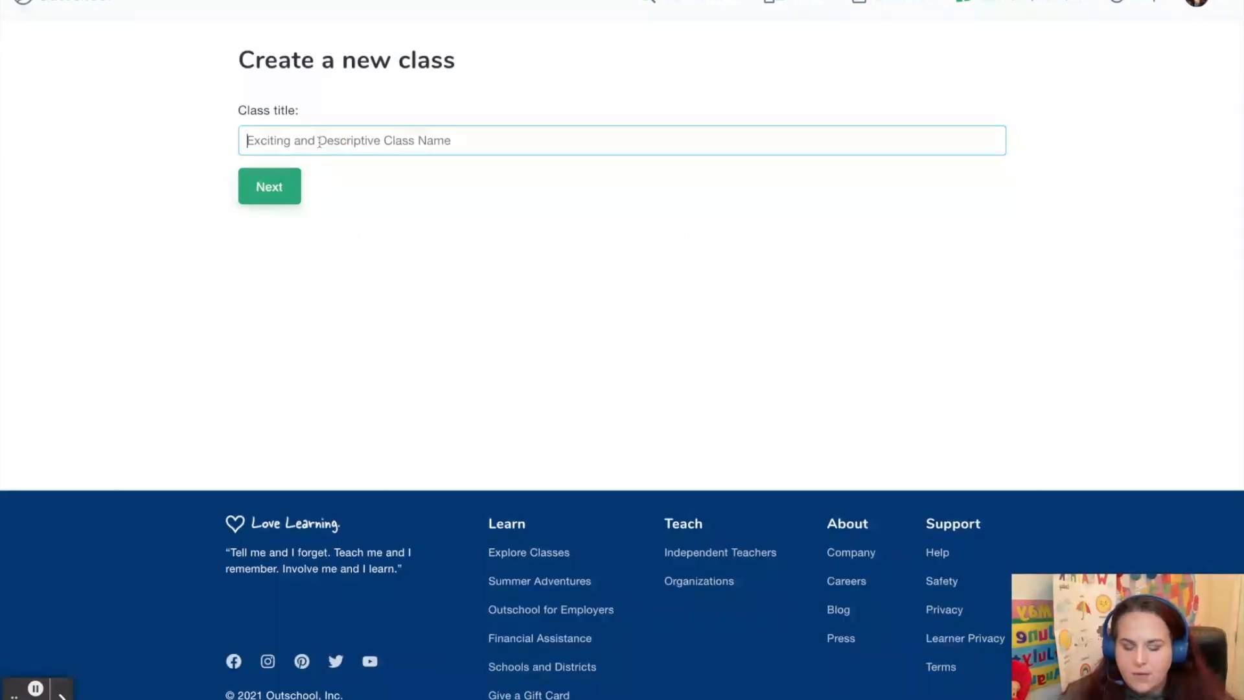
text(Hats)
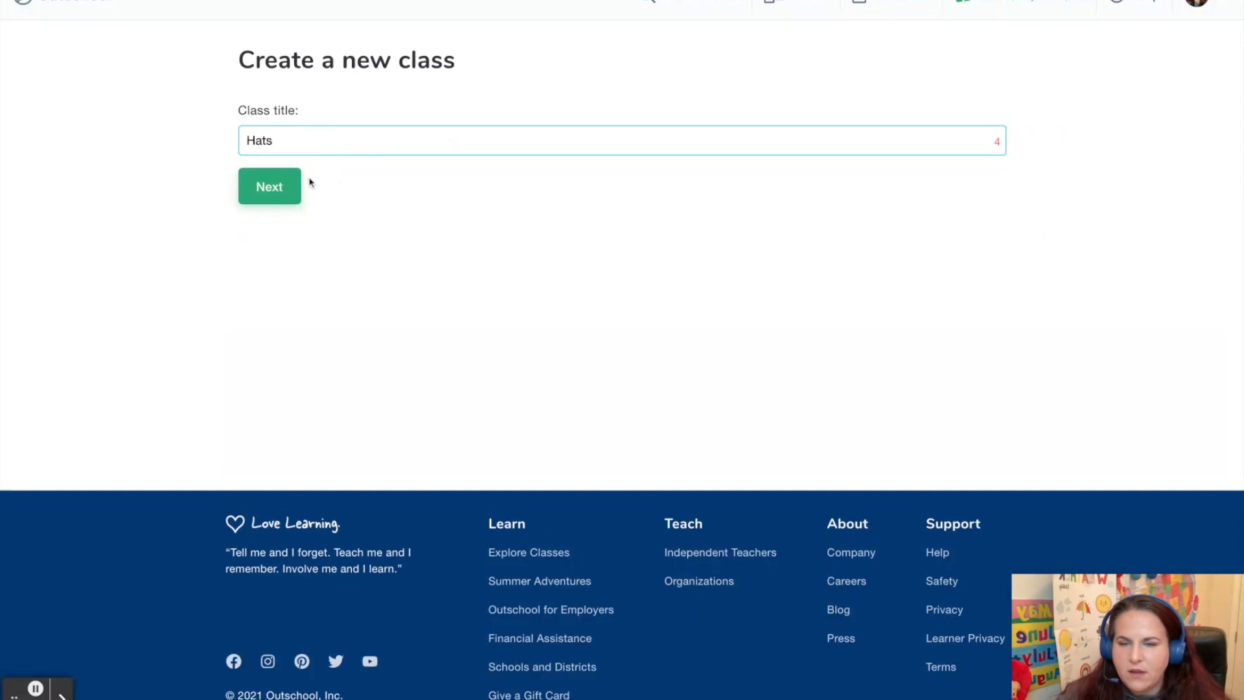
click(271, 186)
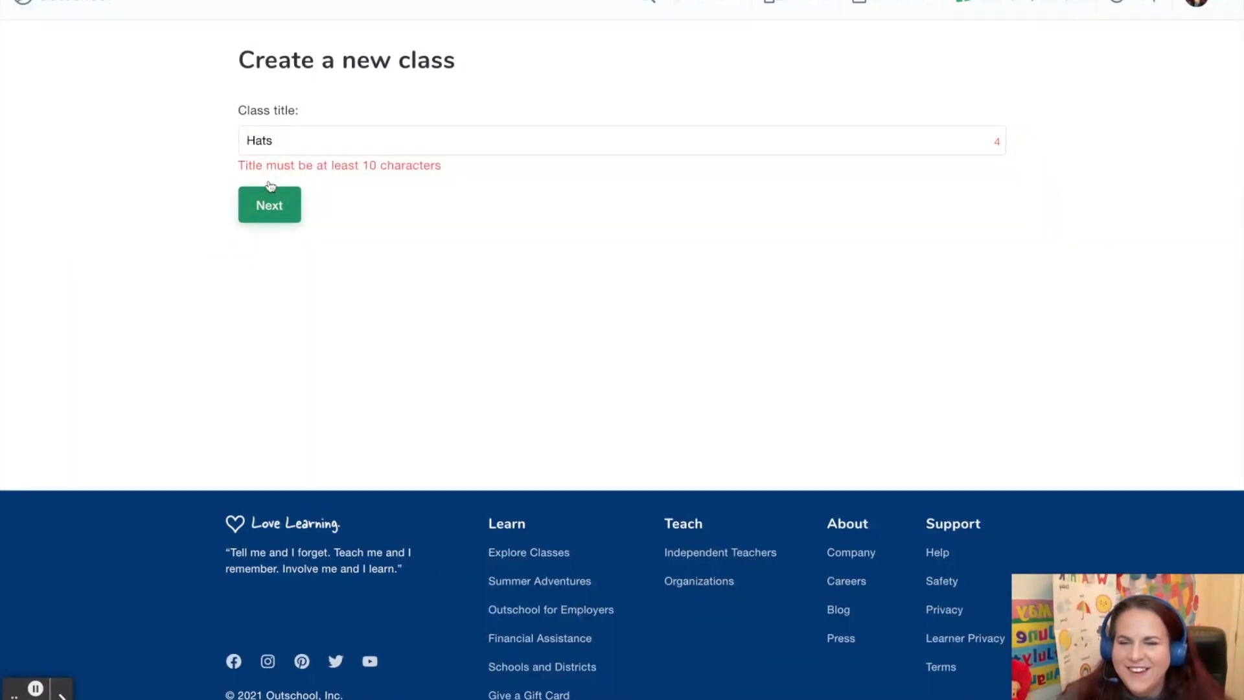
click(315, 140)
text(are fun)
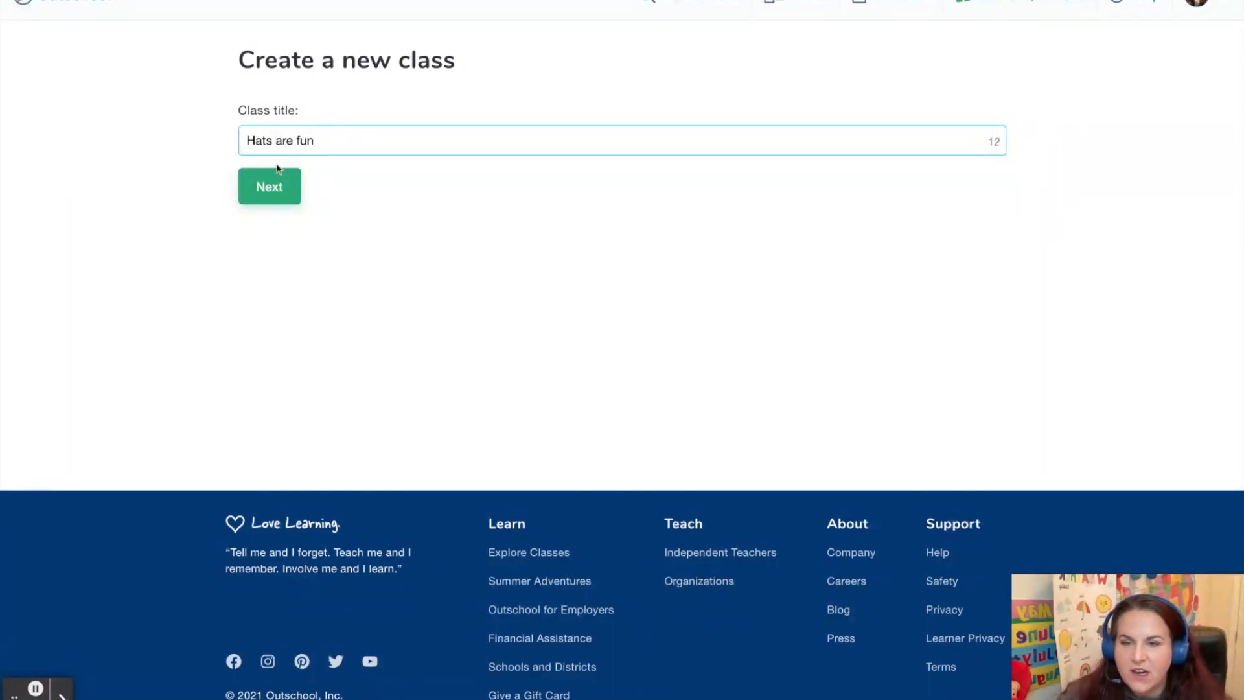
click(270, 186)
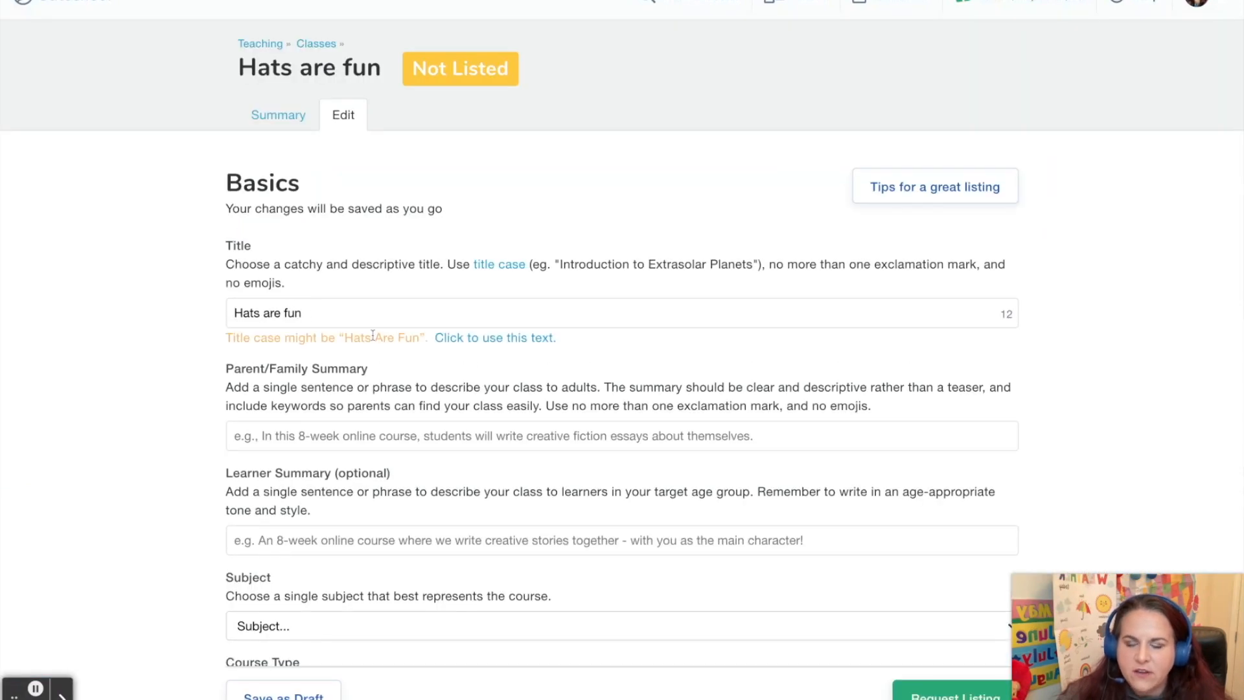
Step: Add the downloaded thumbnail as the class's cover image, shifting the crop area slightly up before saving it
scroll(489, 360, down, 6)
scroll(488, 361, down, 8)
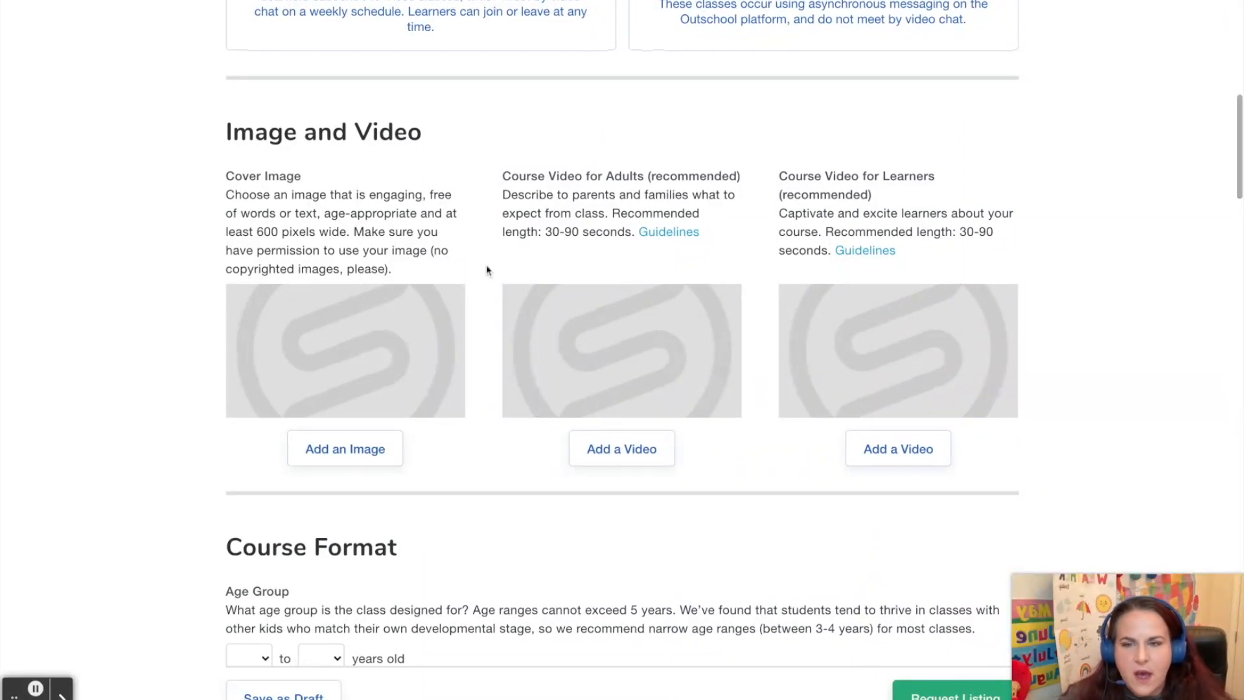
click(331, 457)
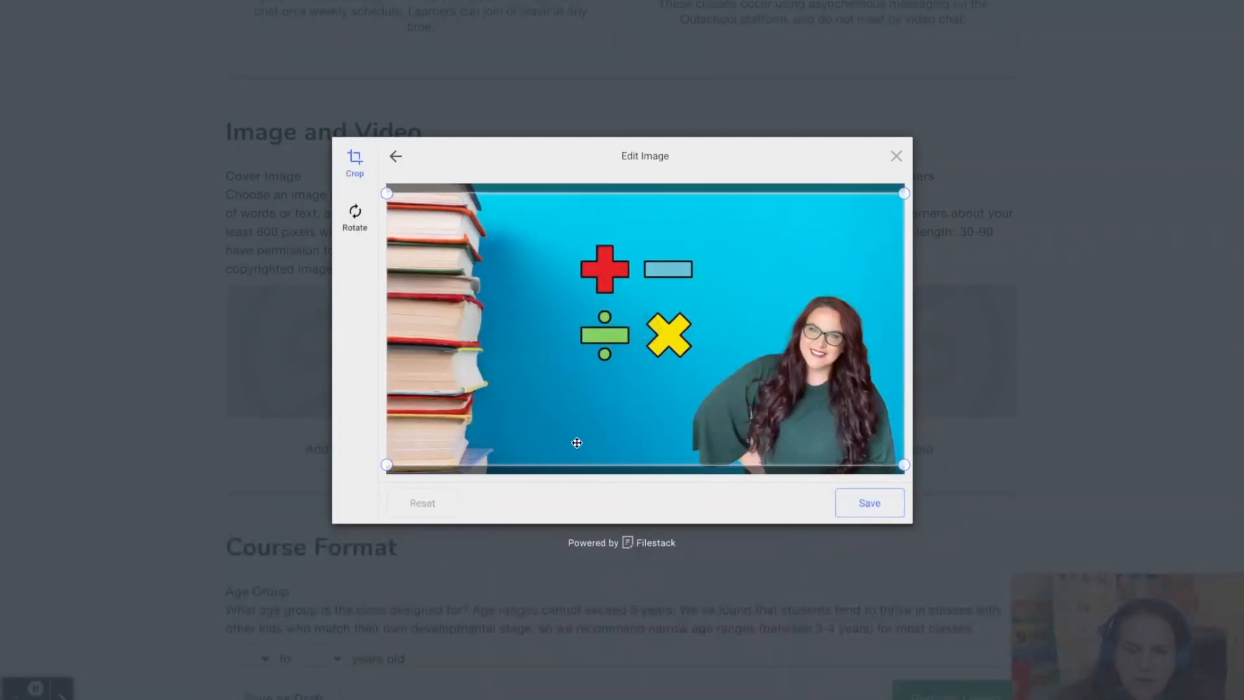
drag(632, 444, 631, 439)
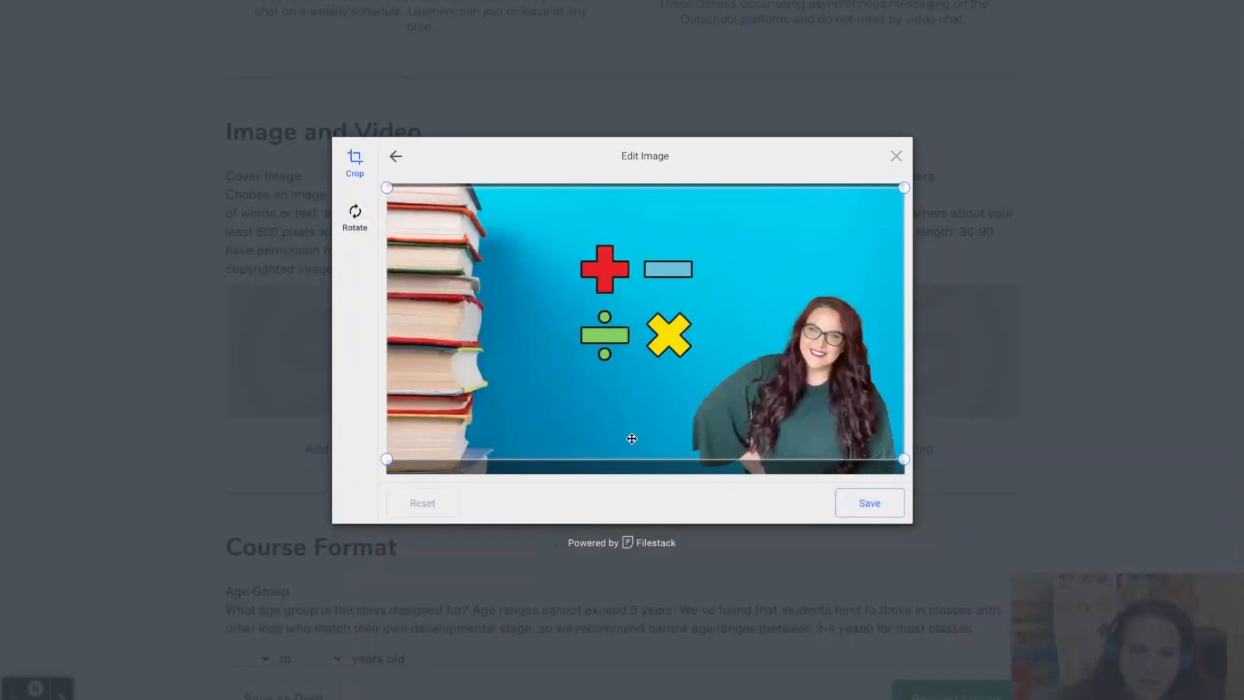
click(867, 512)
click(864, 510)
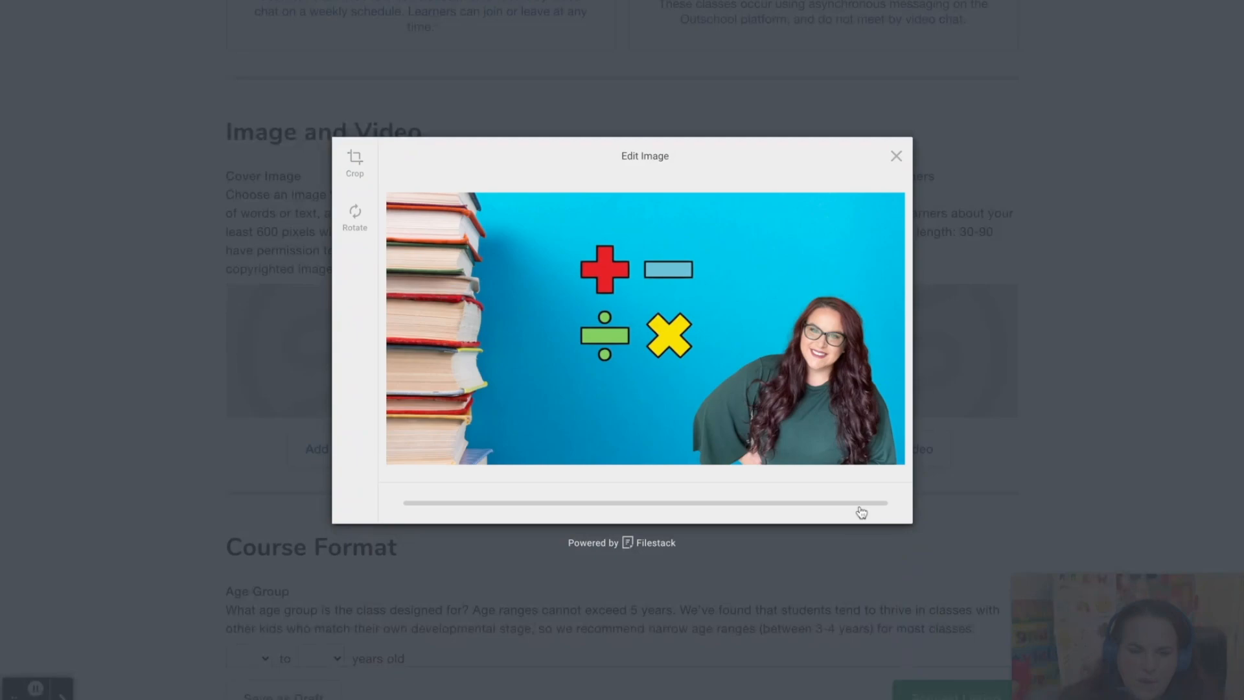